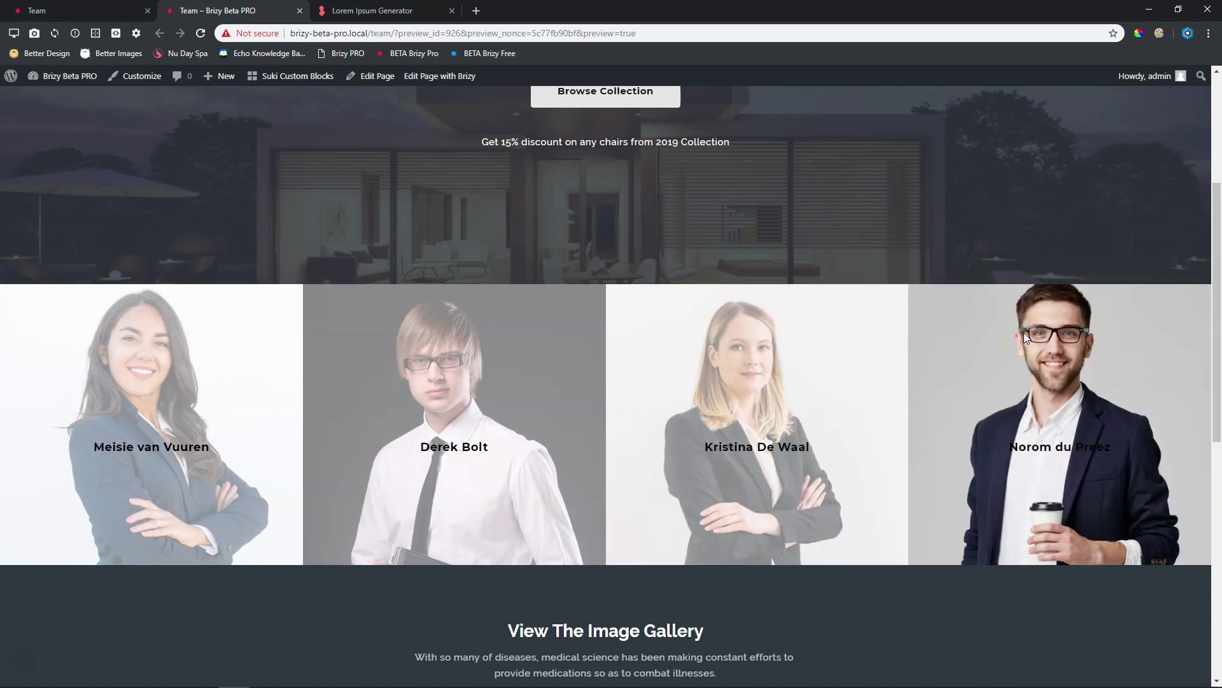
# Switch from the live preview tab back to the Team page in the Brizy editor
pyautogui.click(117, 12)
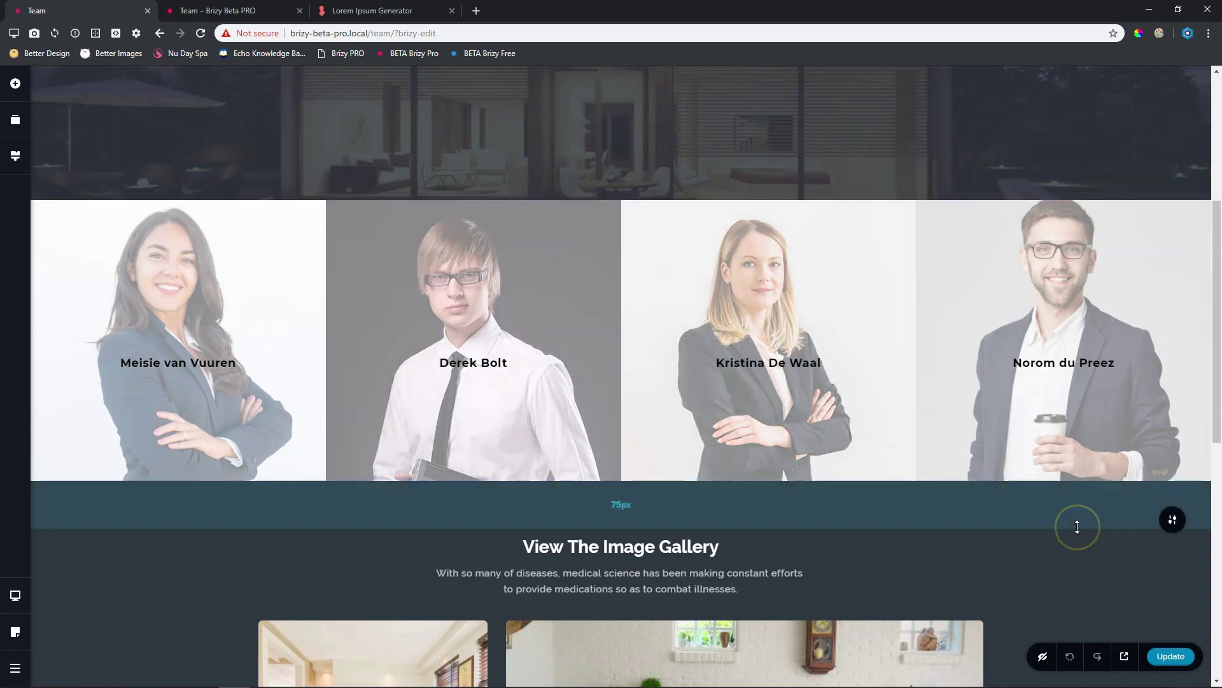
# Insert a blank block from the Blocks library at the bottom of the Team page
pyautogui.scroll(-5, 1081, 519)
pyautogui.scroll(-4, 1102, 513)
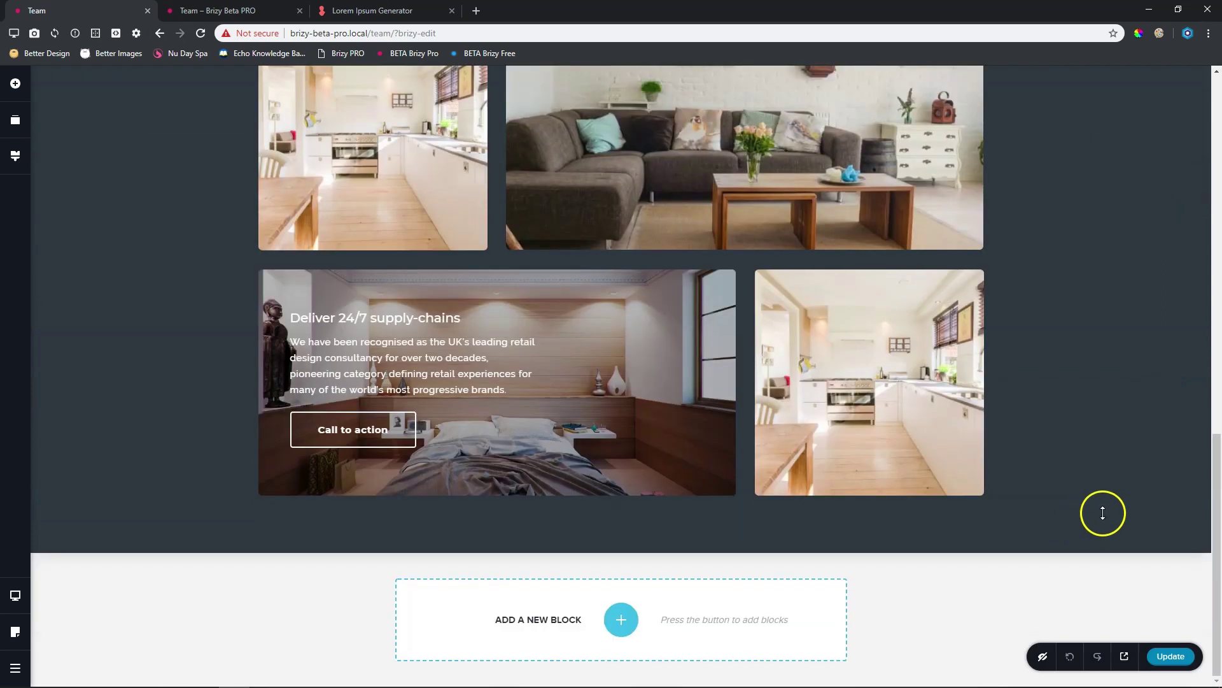
pyautogui.click(630, 623)
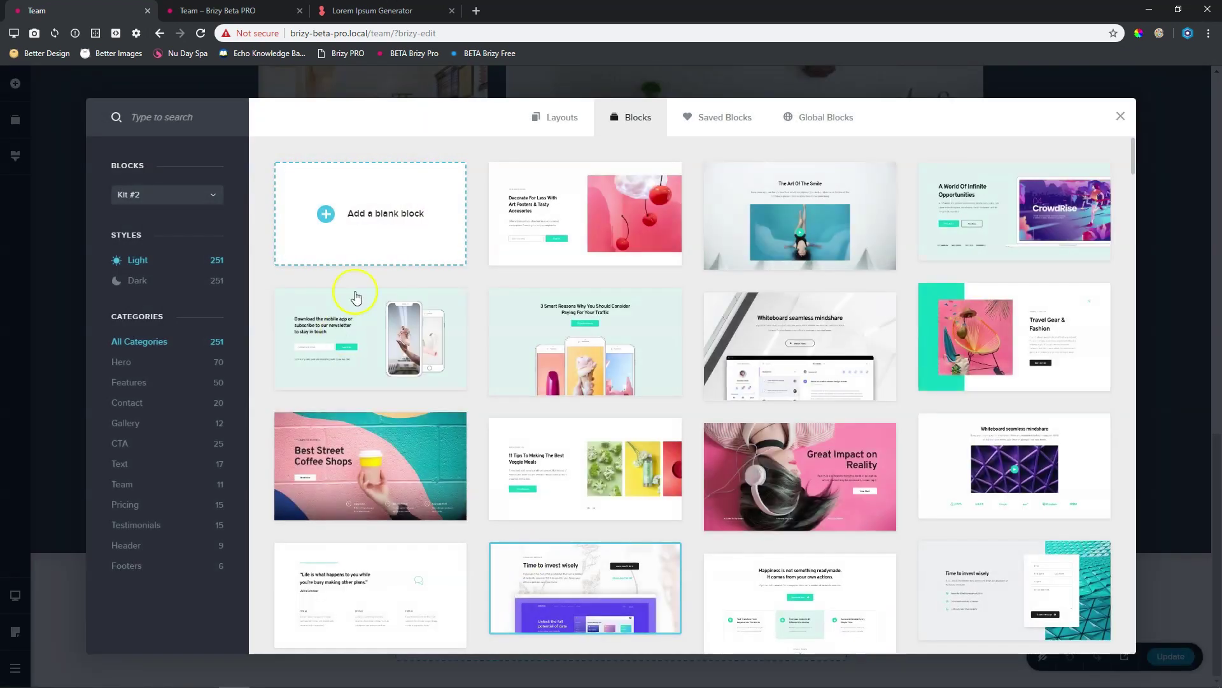
pyautogui.click(403, 229)
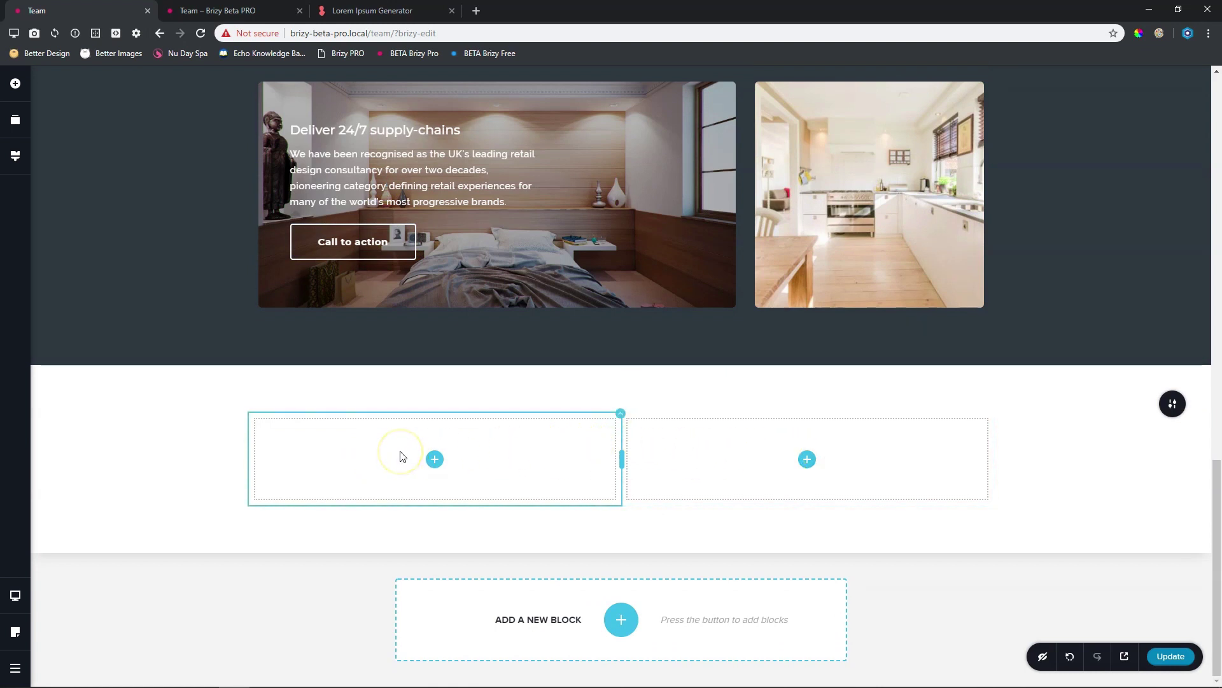
# Duplicate the blank block's columns until the row holds four equal-width columns
pyautogui.rightClick(519, 453)
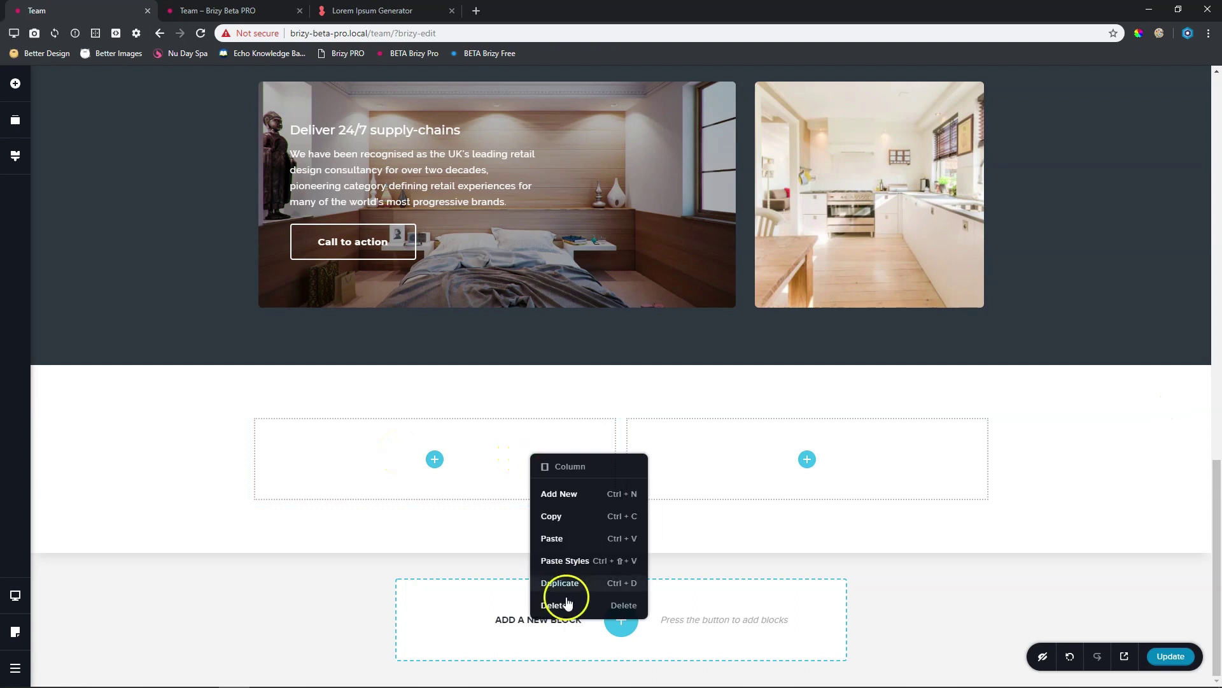
pyautogui.click(560, 582)
pyautogui.rightClick(534, 459)
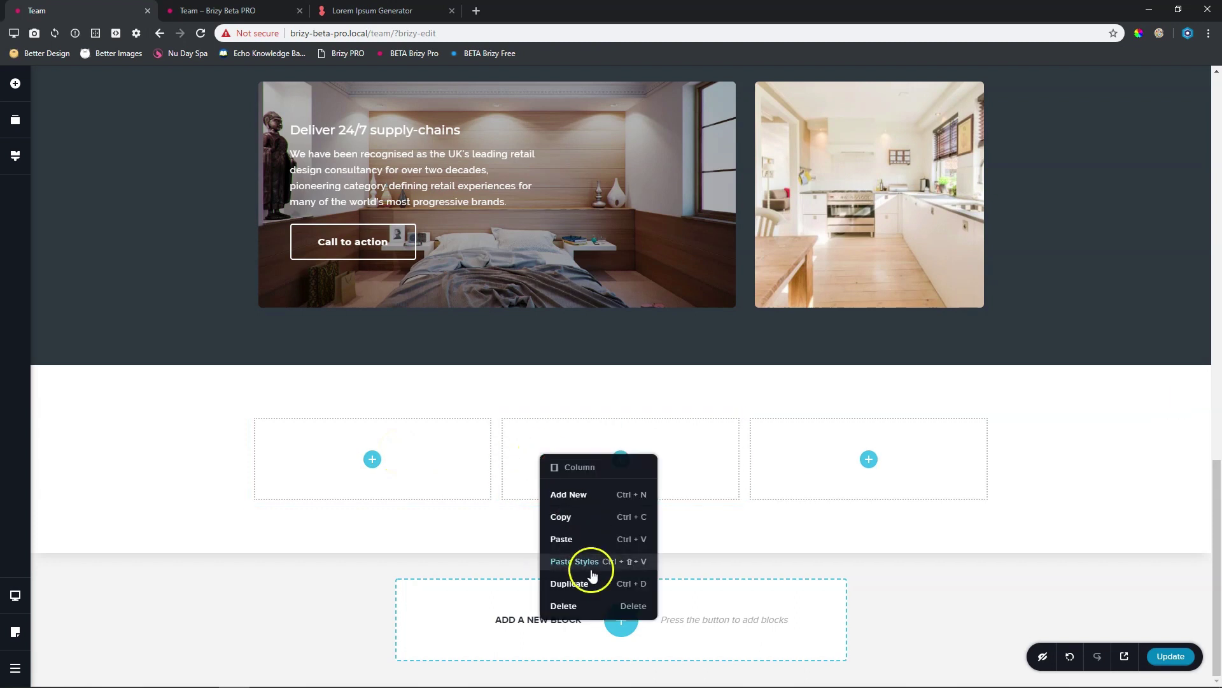
pyautogui.click(586, 580)
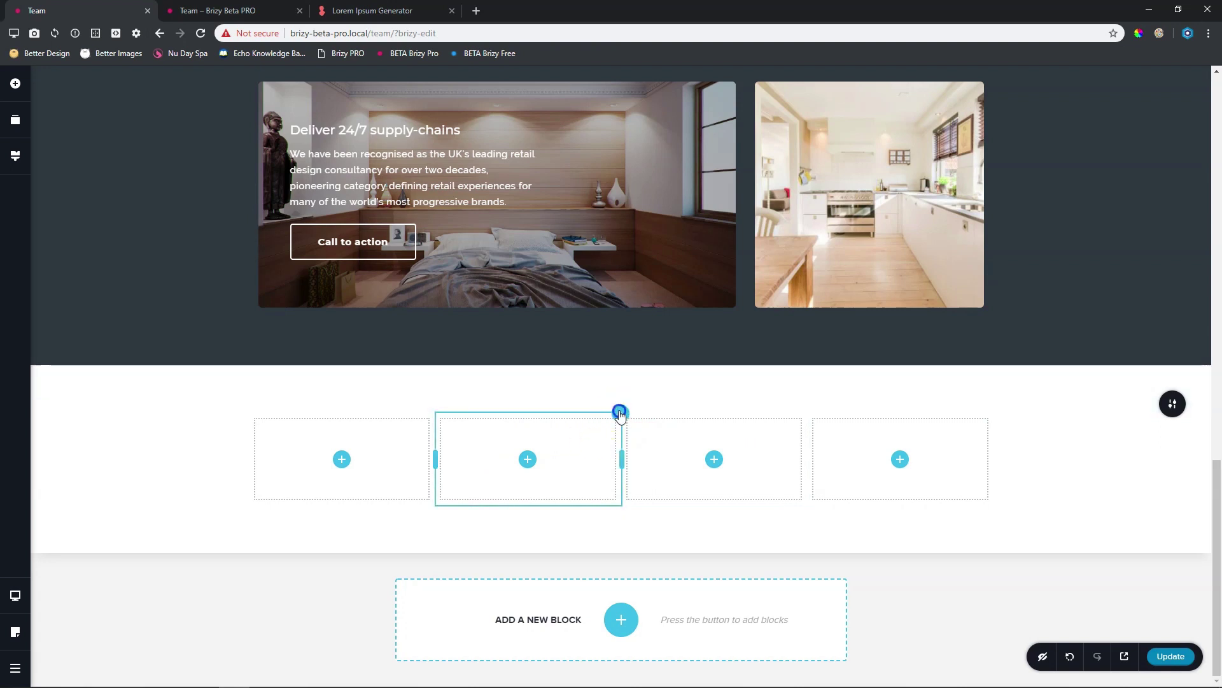
pyautogui.click(622, 411)
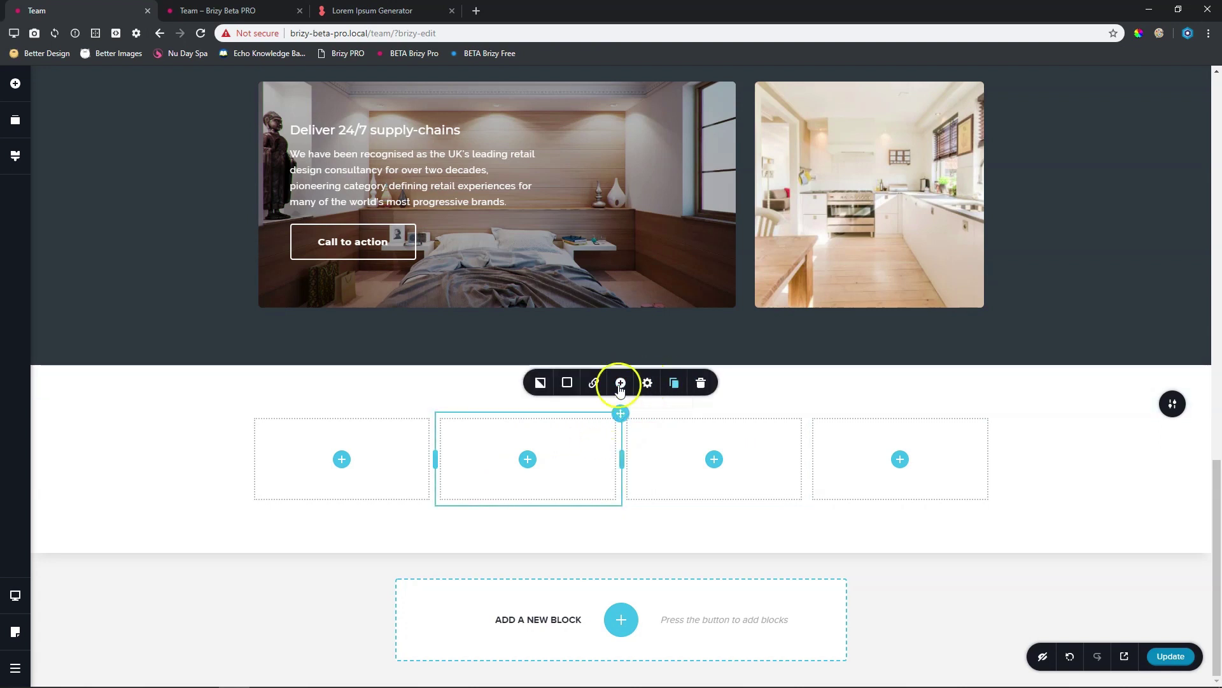
pyautogui.rightClick(909, 438)
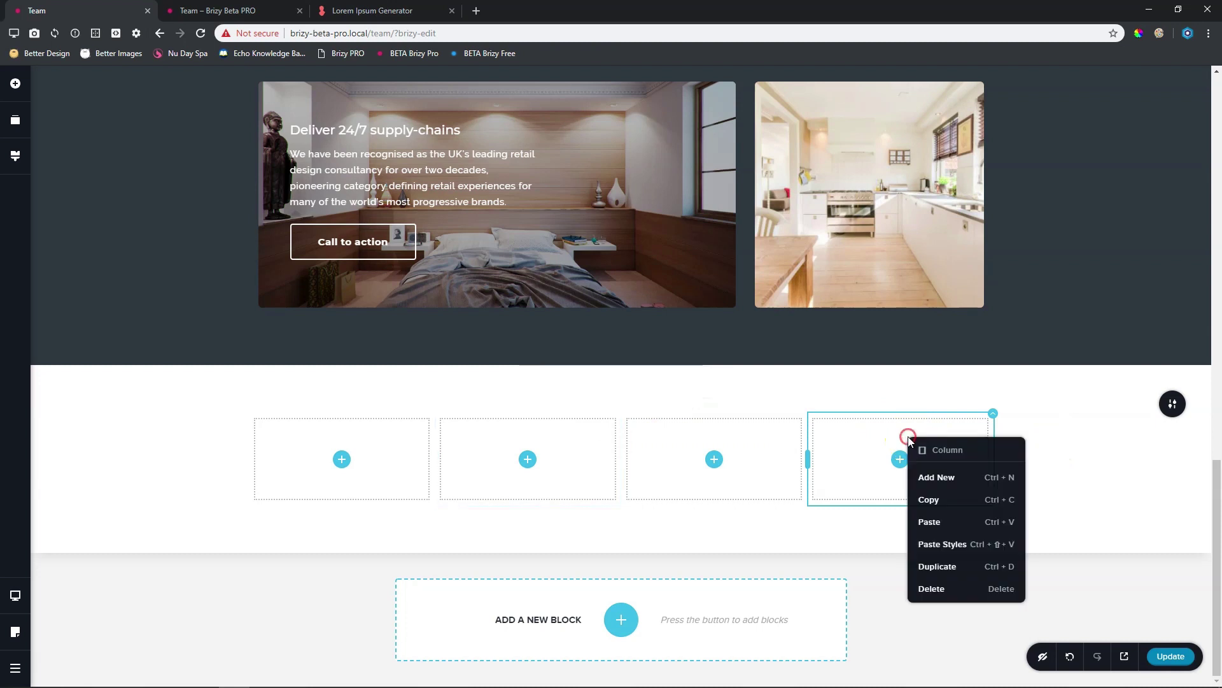
pyautogui.click(1070, 450)
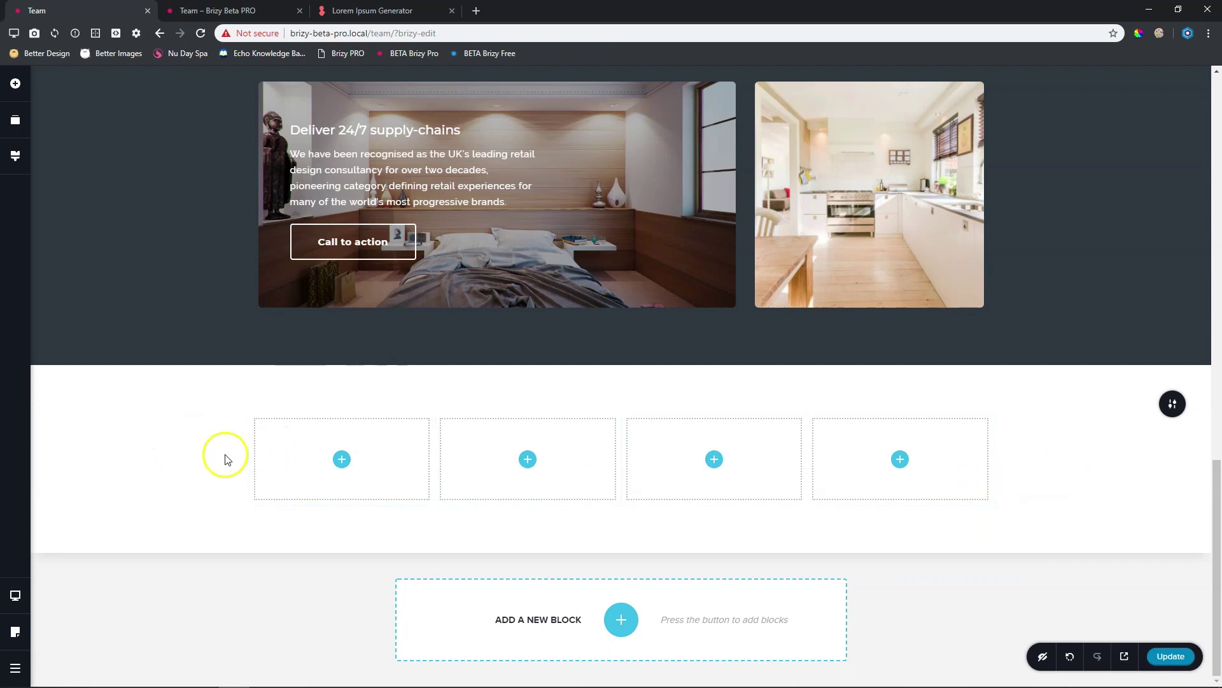
# Switch the row width from Boxed to Full and drag its top padding to 75px
pyautogui.click(1173, 405)
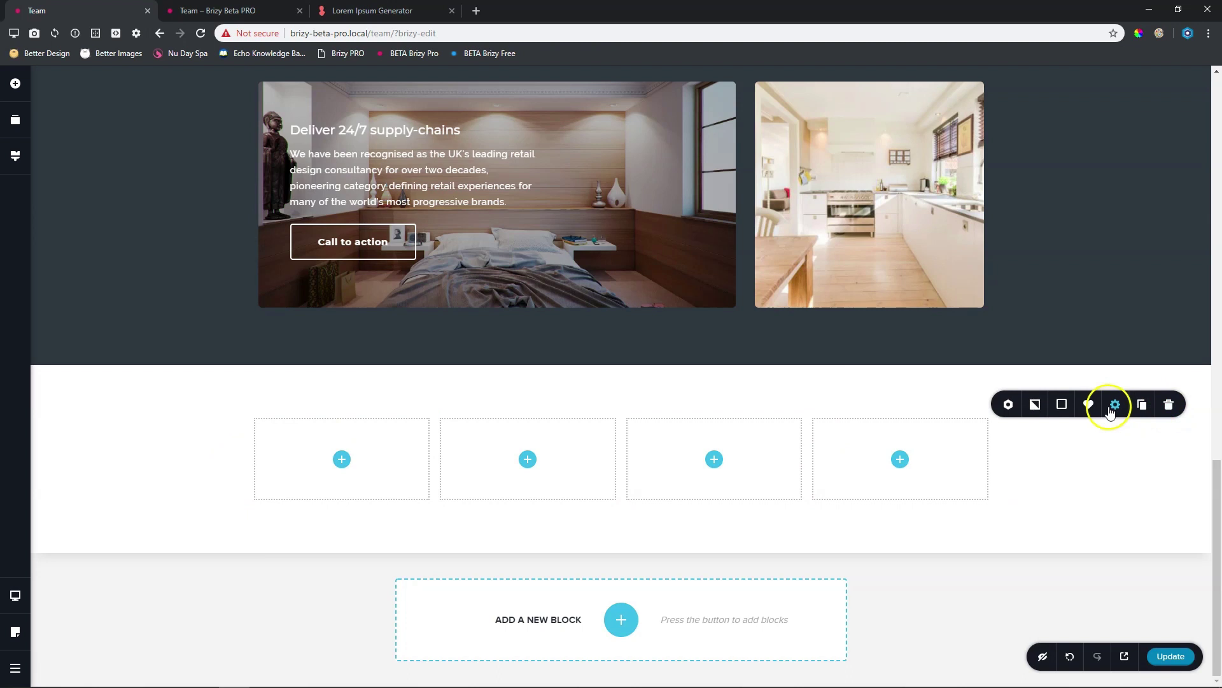
pyautogui.click(1111, 409)
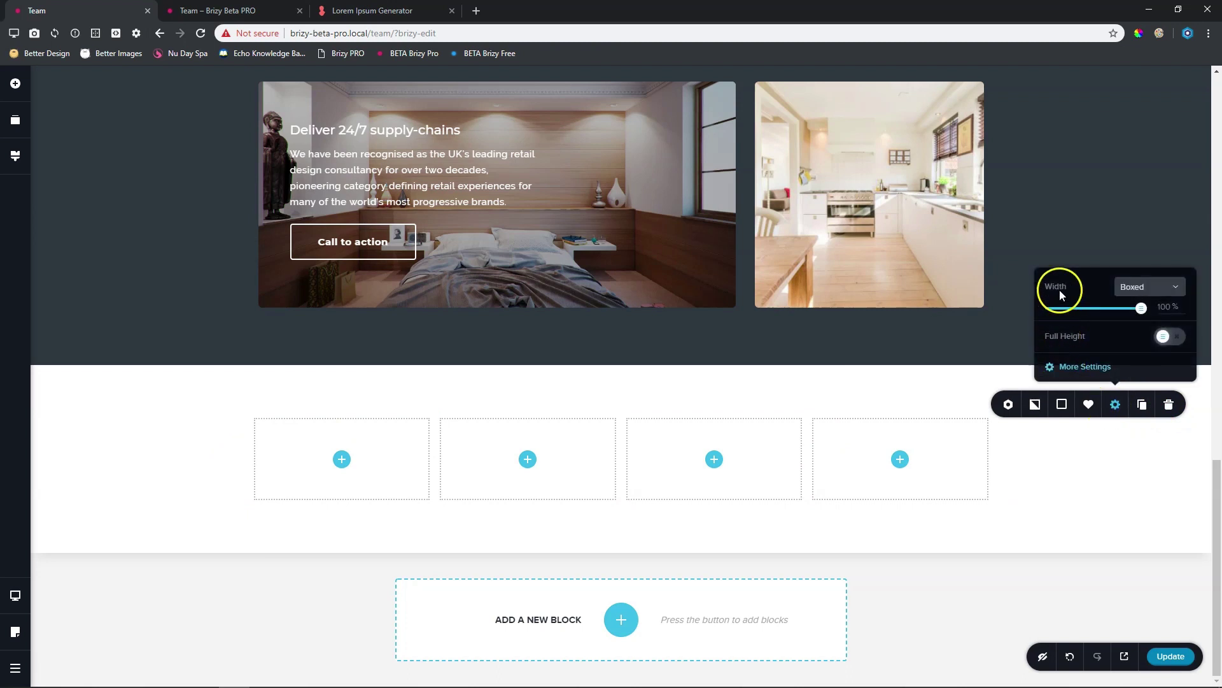
pyautogui.click(1133, 288)
pyautogui.click(1131, 329)
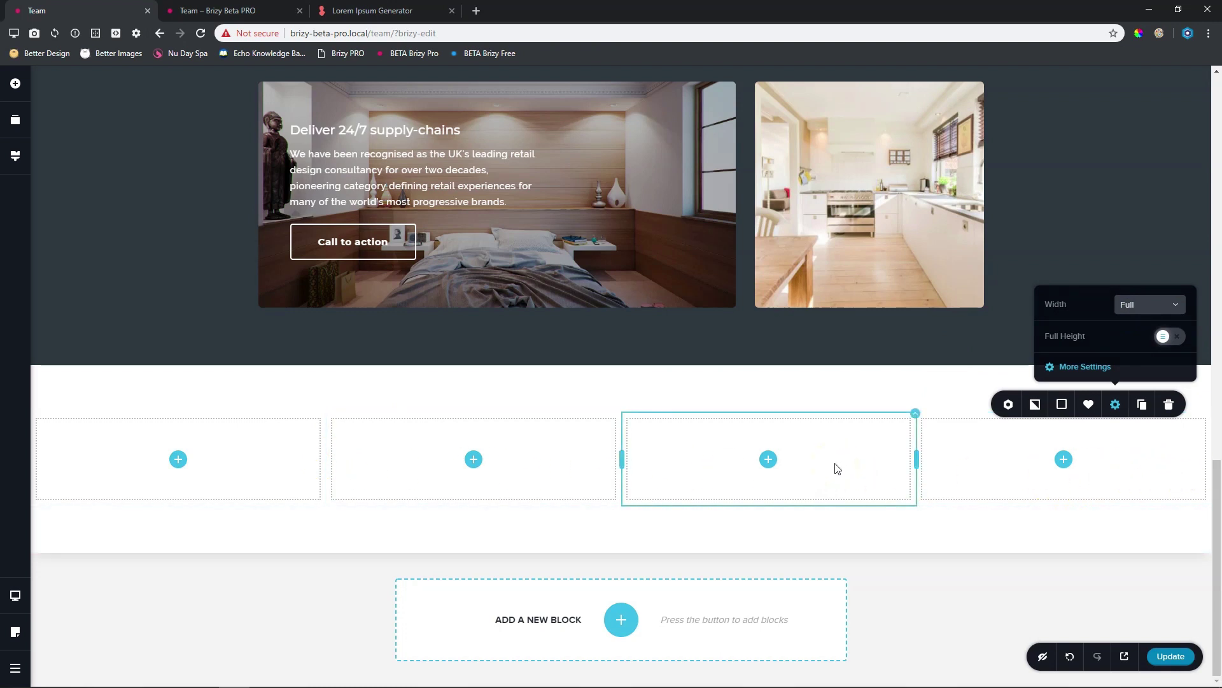
pyautogui.moveTo(835, 405); pyautogui.dragTo(838, 344)
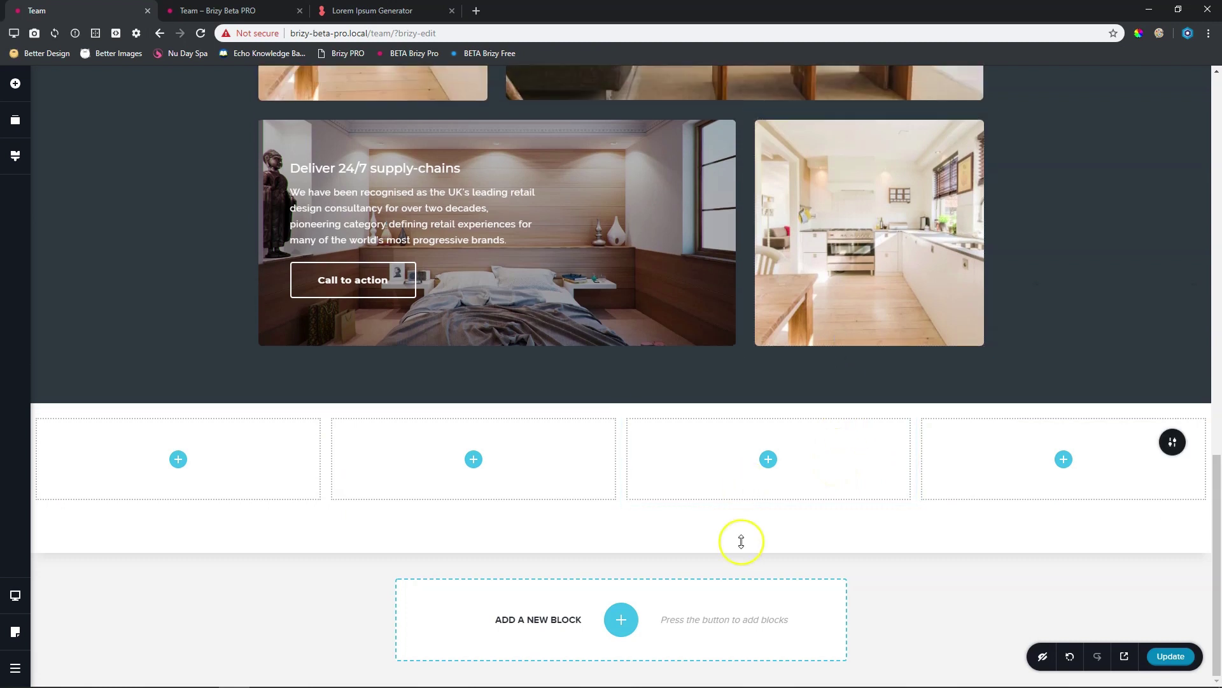
pyautogui.moveTo(736, 532); pyautogui.dragTo(750, 469)
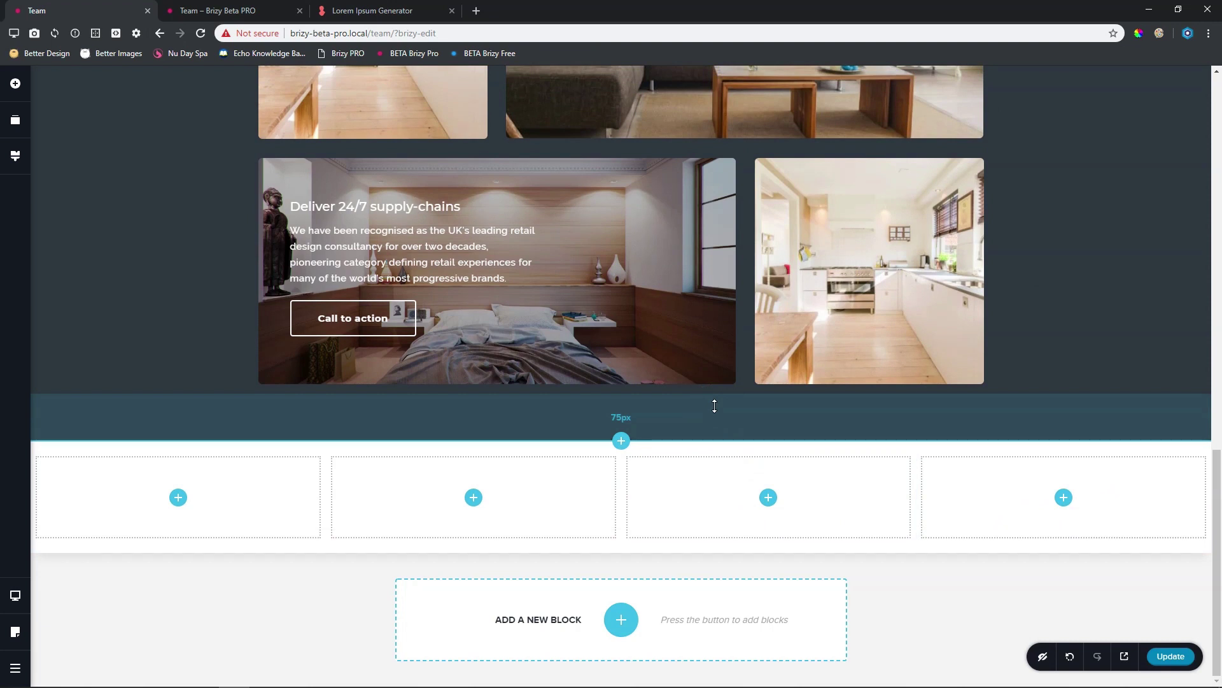
# Drag the row padding to 63px on top and about 65px on the bottom, then select the third column
pyautogui.moveTo(714, 406); pyautogui.dragTo(739, 485)
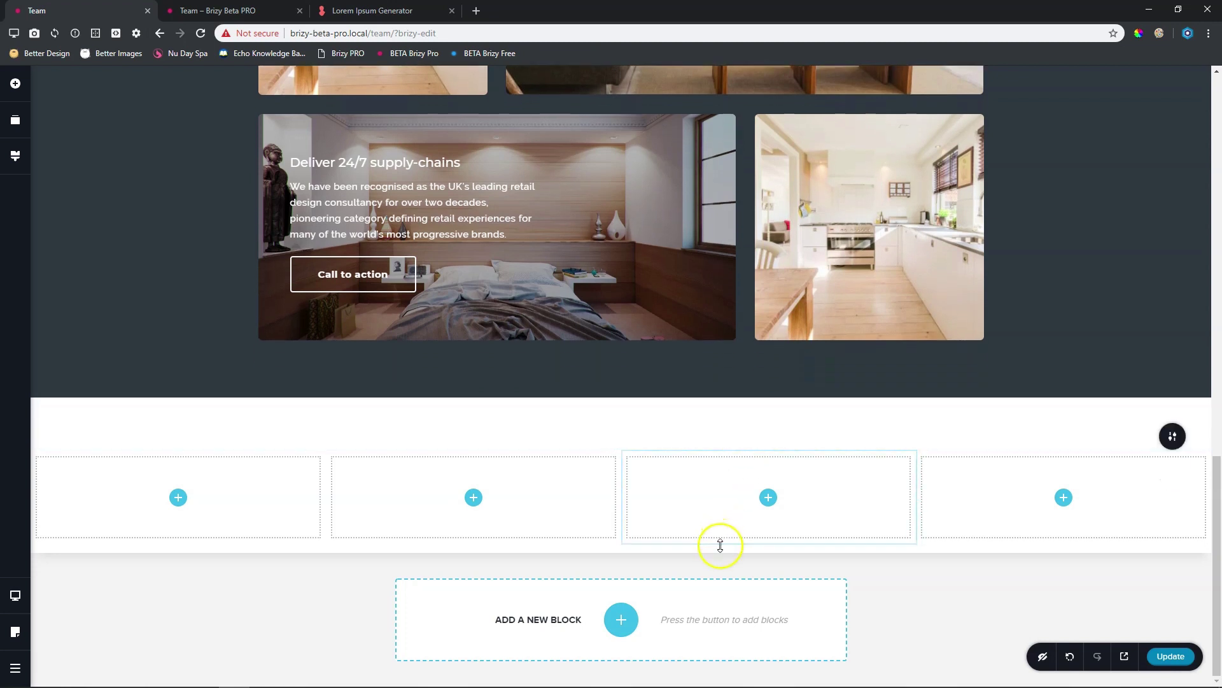
pyautogui.moveTo(717, 553); pyautogui.dragTo(717, 609)
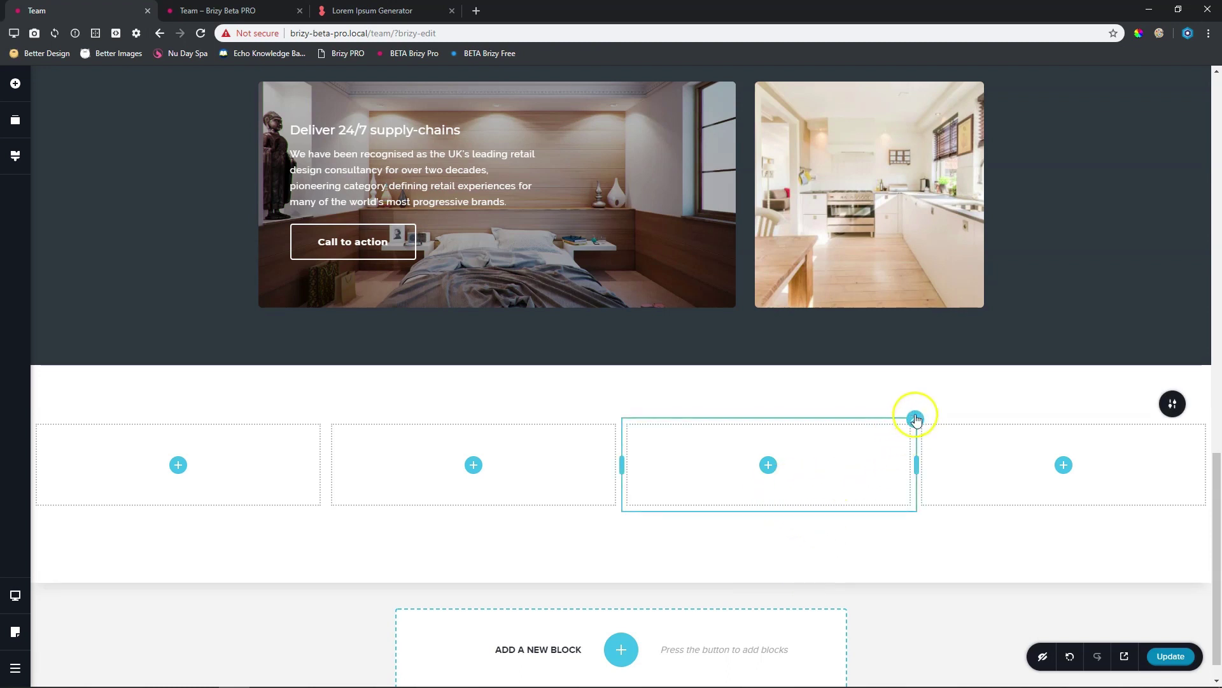
pyautogui.click(916, 418)
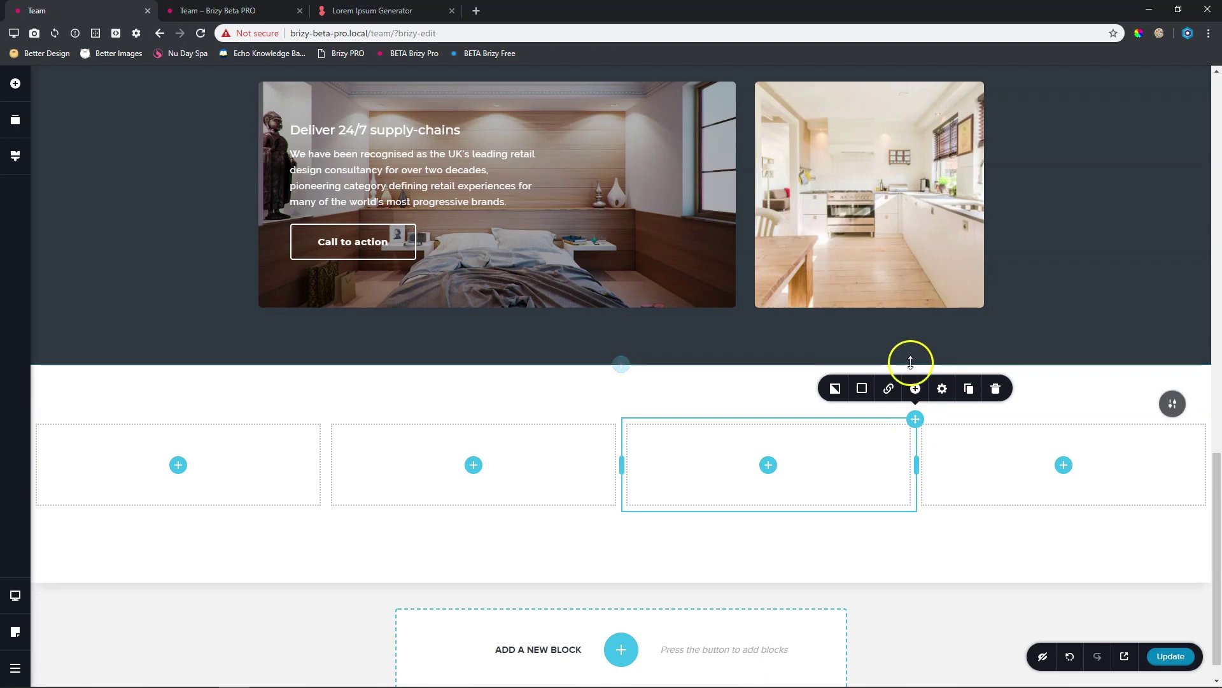
pyautogui.click(914, 419)
pyautogui.click(940, 389)
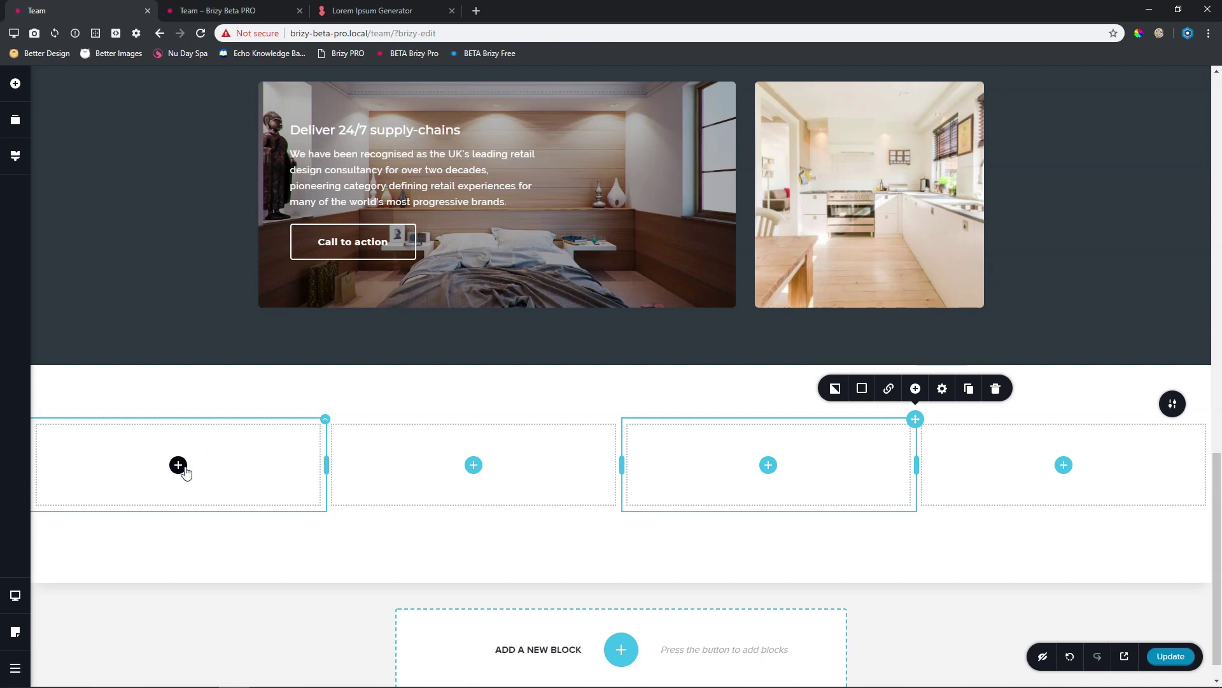
pyautogui.scroll(10, 183, 469)
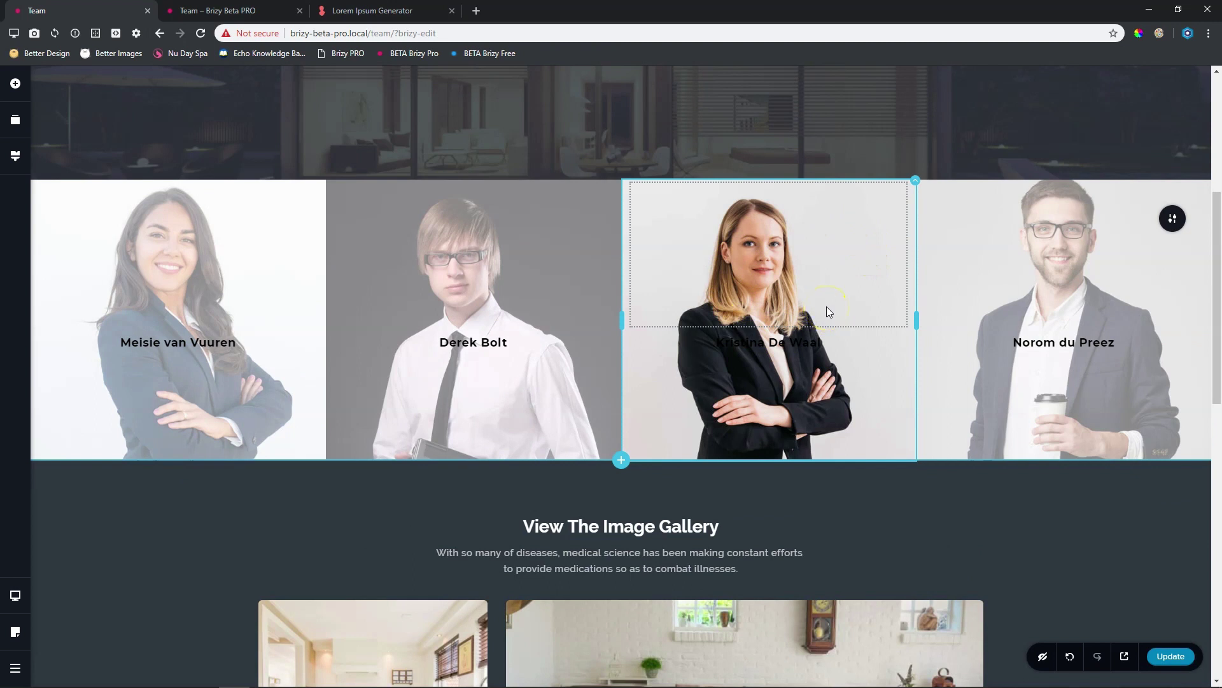
pyautogui.scroll(-10, 826, 307)
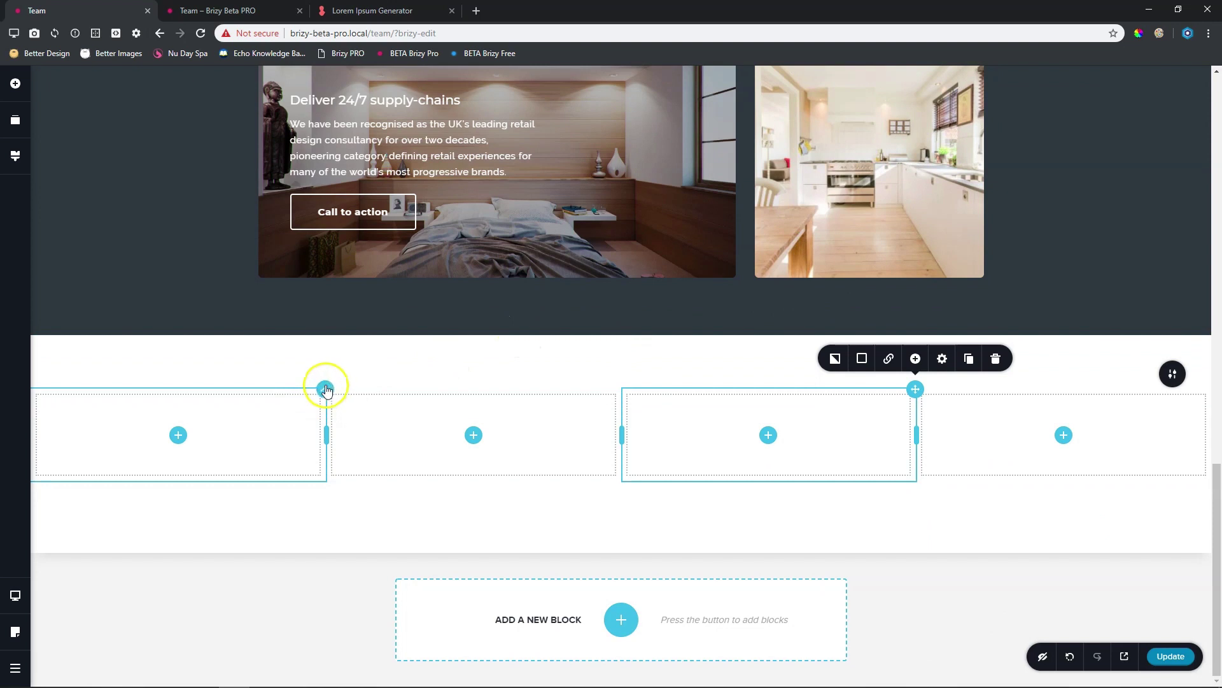
# Set the smiling businesswoman photo from the Media Library as the first column's background image
pyautogui.click(326, 388)
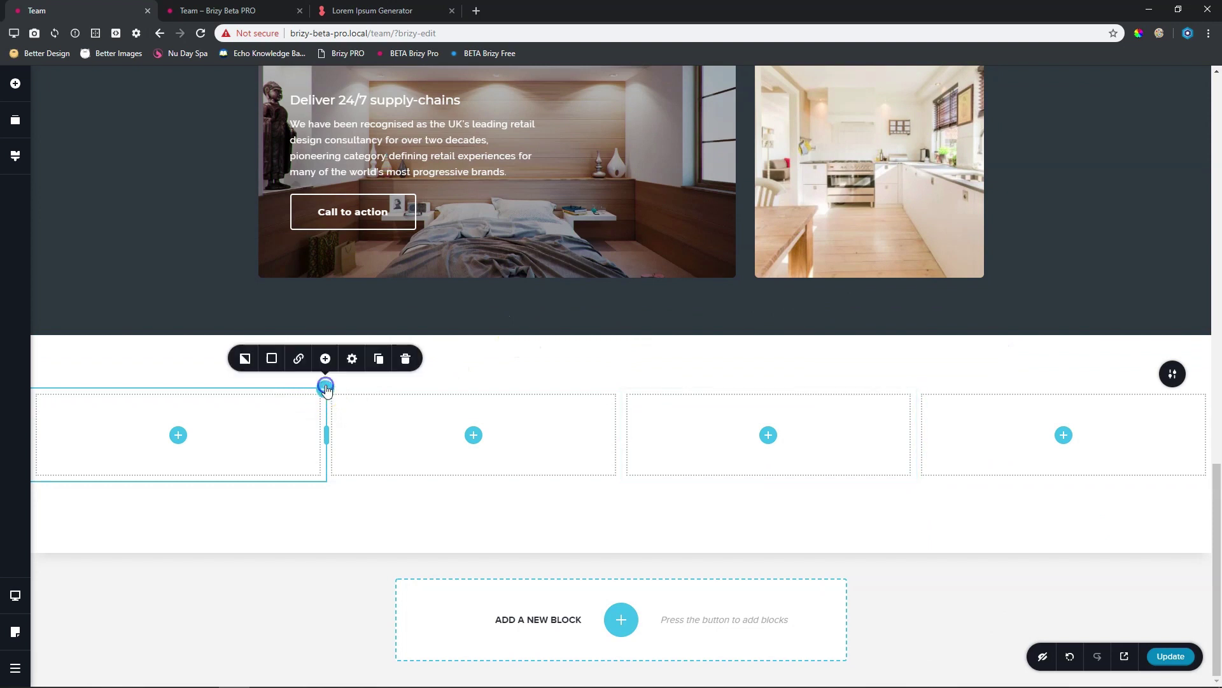
pyautogui.click(245, 359)
pyautogui.click(251, 288)
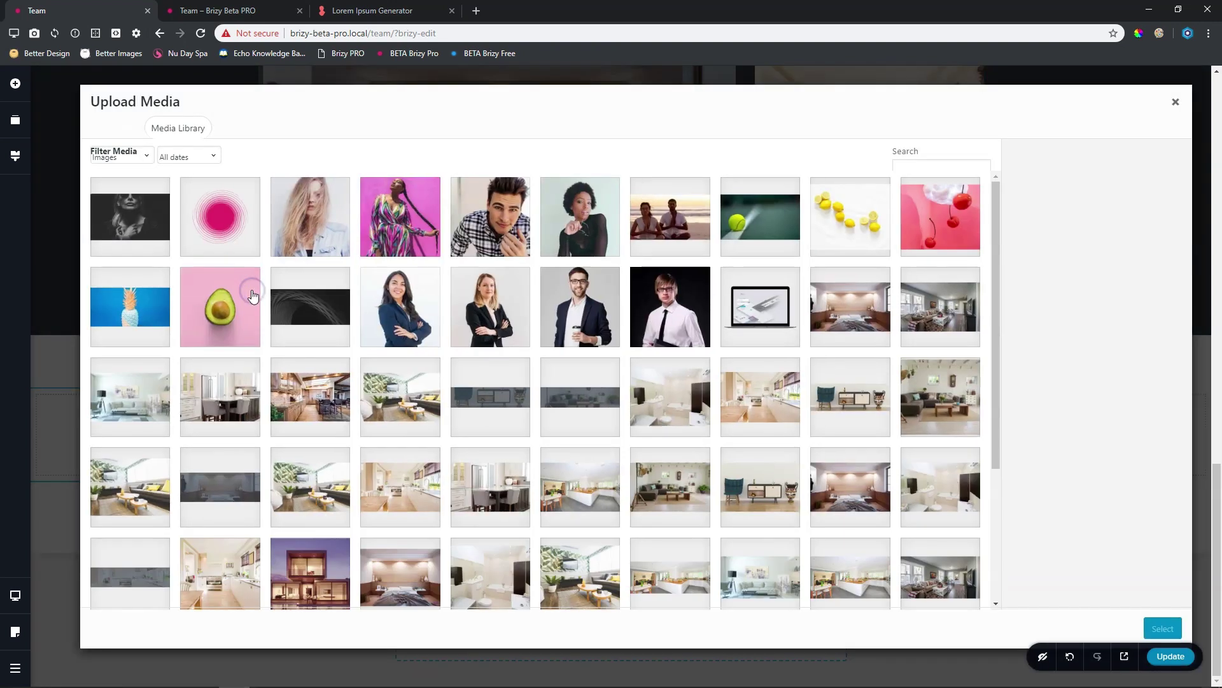
pyautogui.click(402, 318)
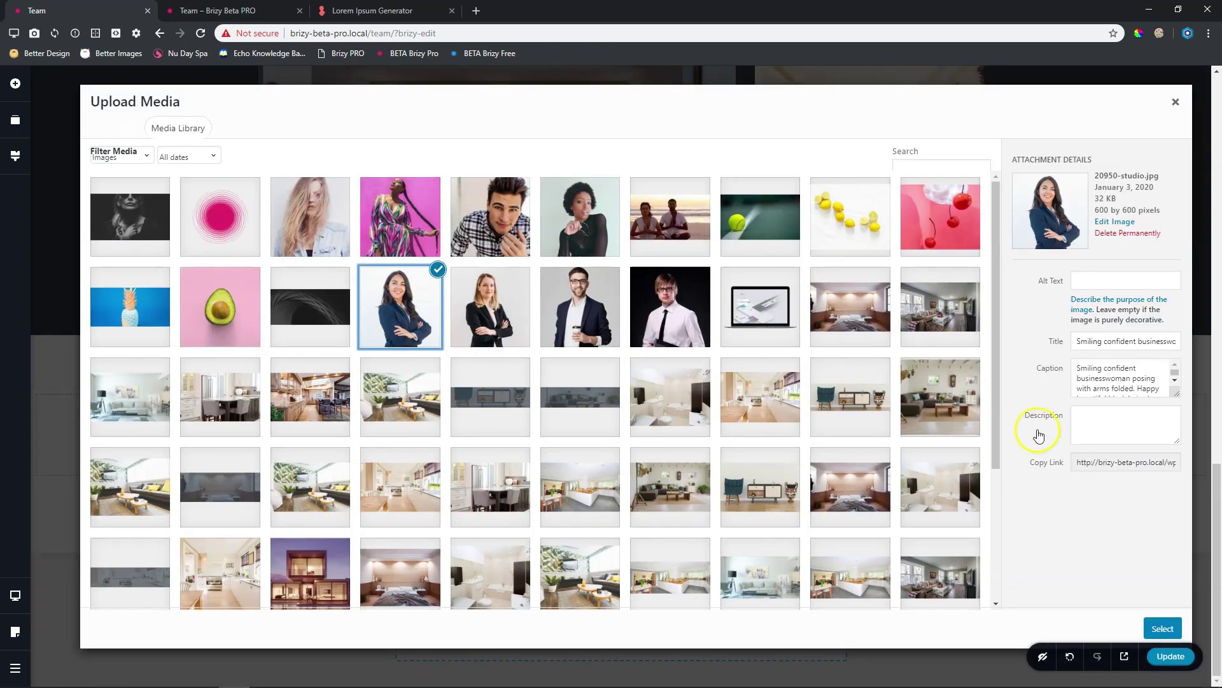
pyautogui.click(1163, 628)
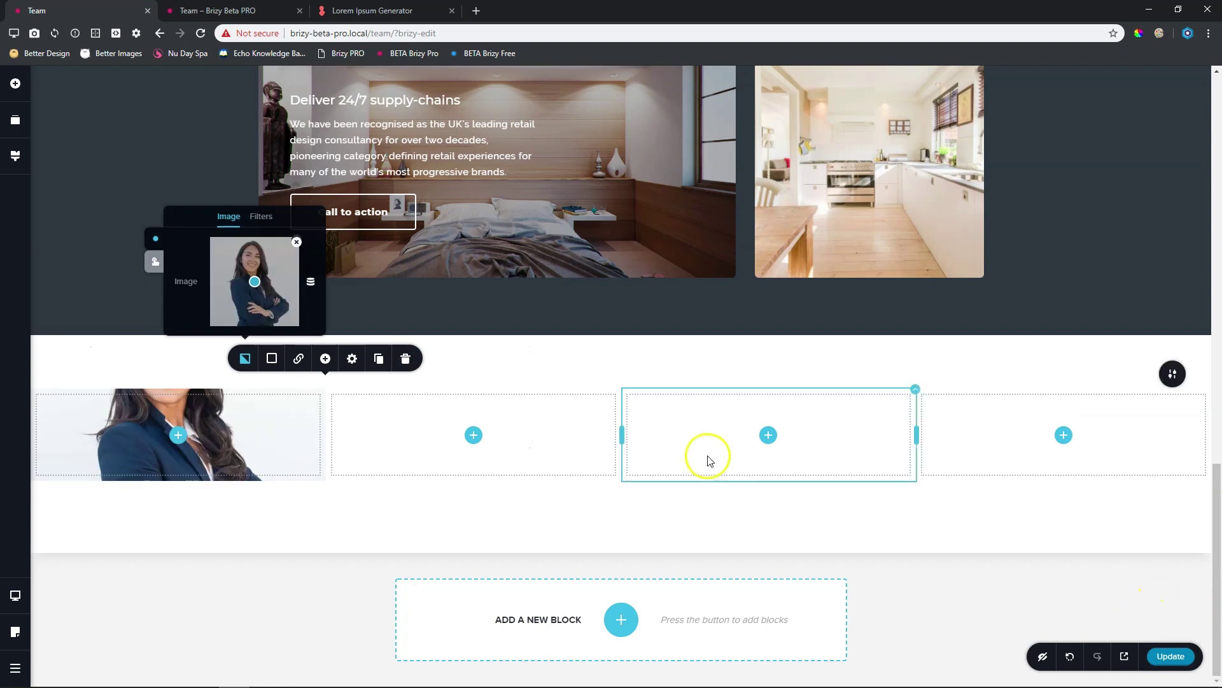
pyautogui.scroll(10, 710, 459)
pyautogui.scroll(-6, 708, 452)
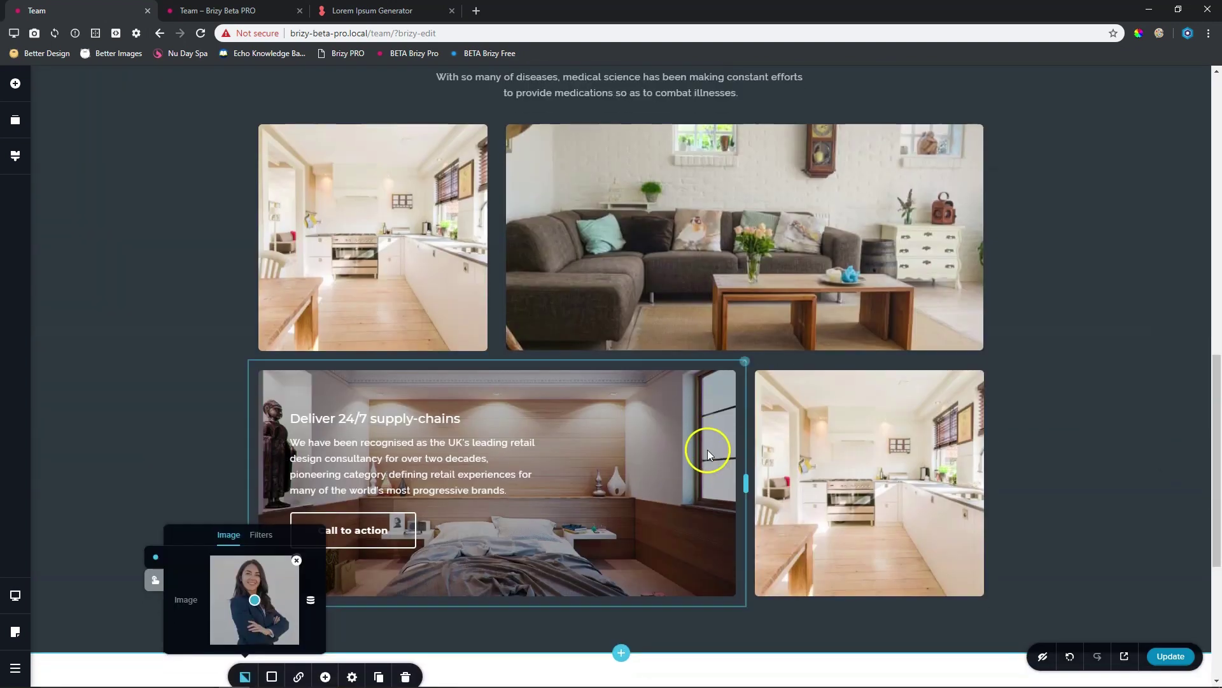
pyautogui.scroll(-5, 706, 448)
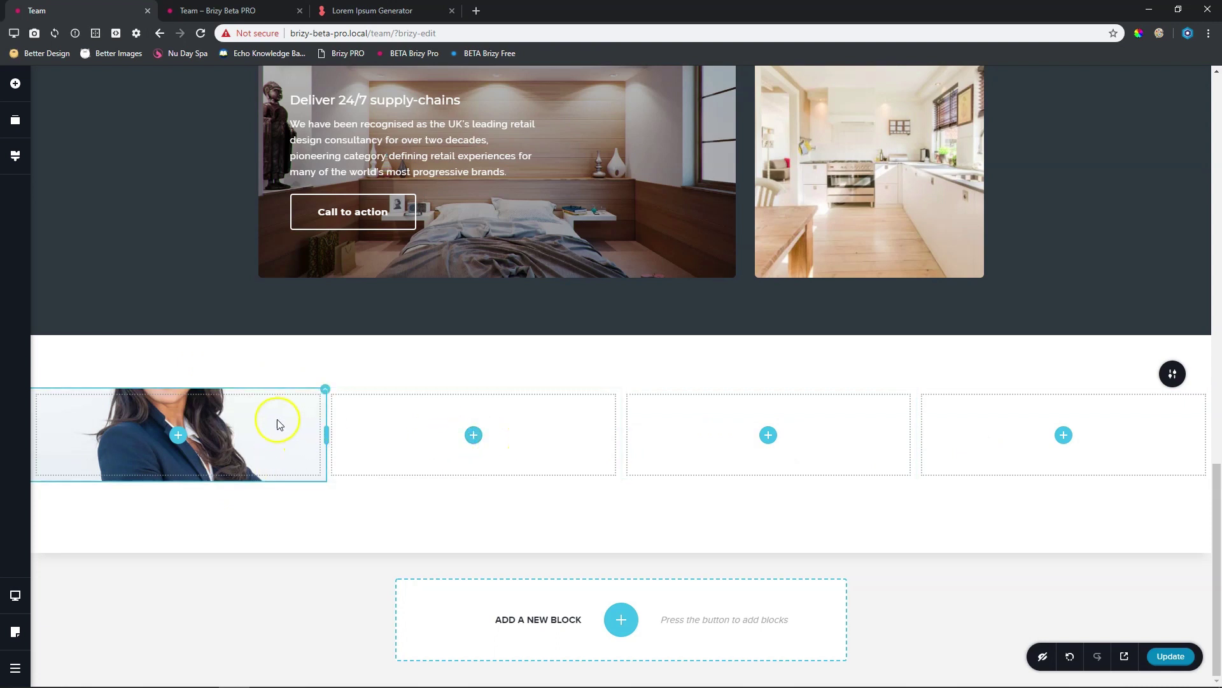
# Drag a Text element and a Spacer element into the first team column
pyautogui.click(16, 83)
pyautogui.moveTo(84, 190); pyautogui.dragTo(240, 449)
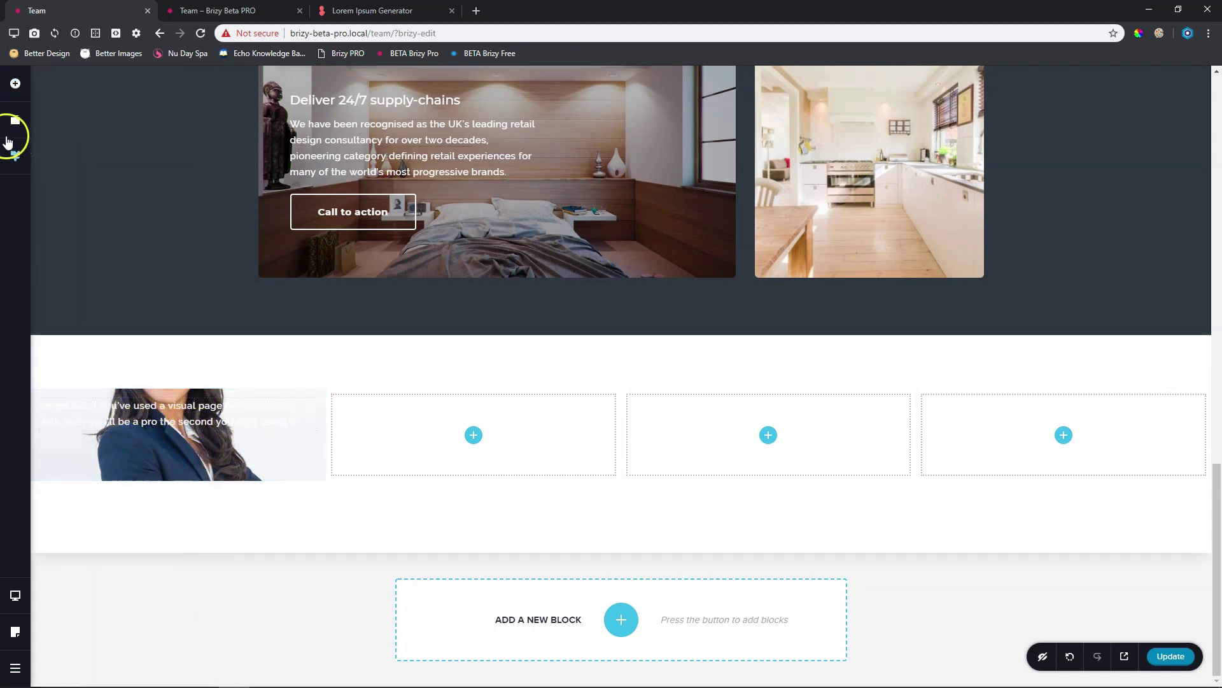
pyautogui.click(15, 83)
pyautogui.moveTo(163, 237); pyautogui.dragTo(262, 478)
# Enlarge the top and bottom spacers so the first column grows taller around the text
pyautogui.click(308, 431)
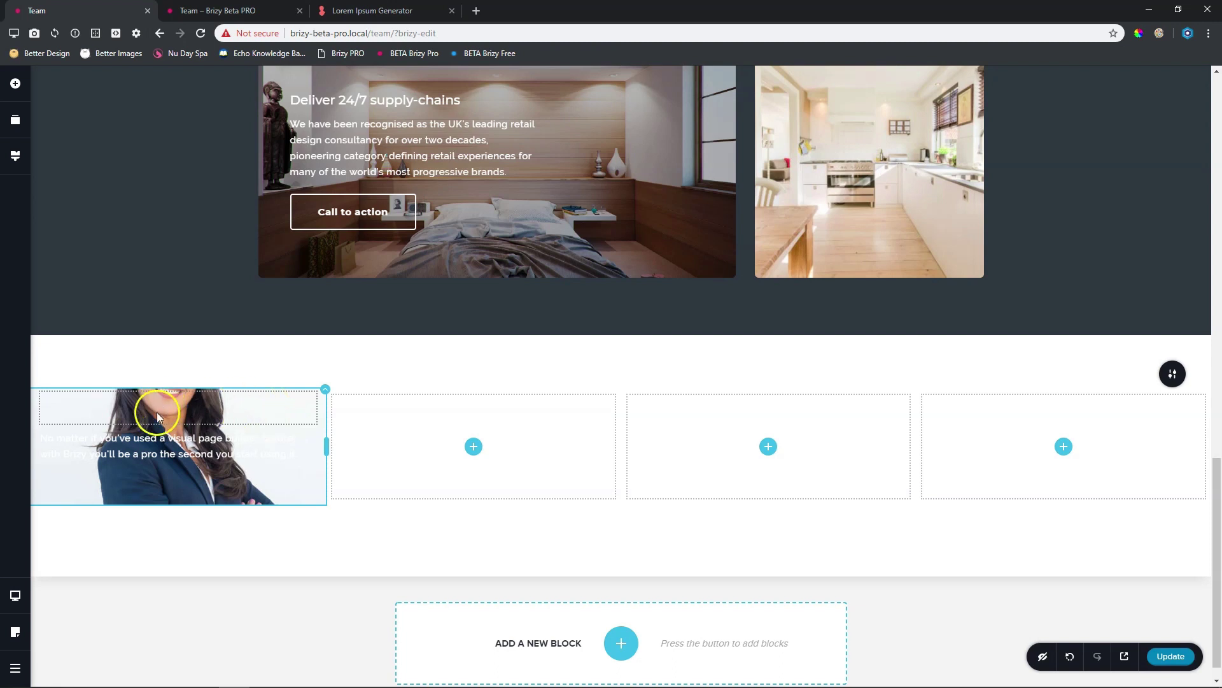
pyautogui.click(188, 413)
pyautogui.moveTo(178, 425)
pyautogui.mouseDown()
pyautogui.moveTo(183, 557)
pyautogui.moveTo(192, 431)
pyautogui.mouseUp()
pyautogui.click(193, 508)
pyautogui.click(185, 491)
pyautogui.moveTo(178, 508); pyautogui.dragTo(178, 576)
pyautogui.click(184, 417)
pyautogui.moveTo(178, 439); pyautogui.dragTo(178, 504)
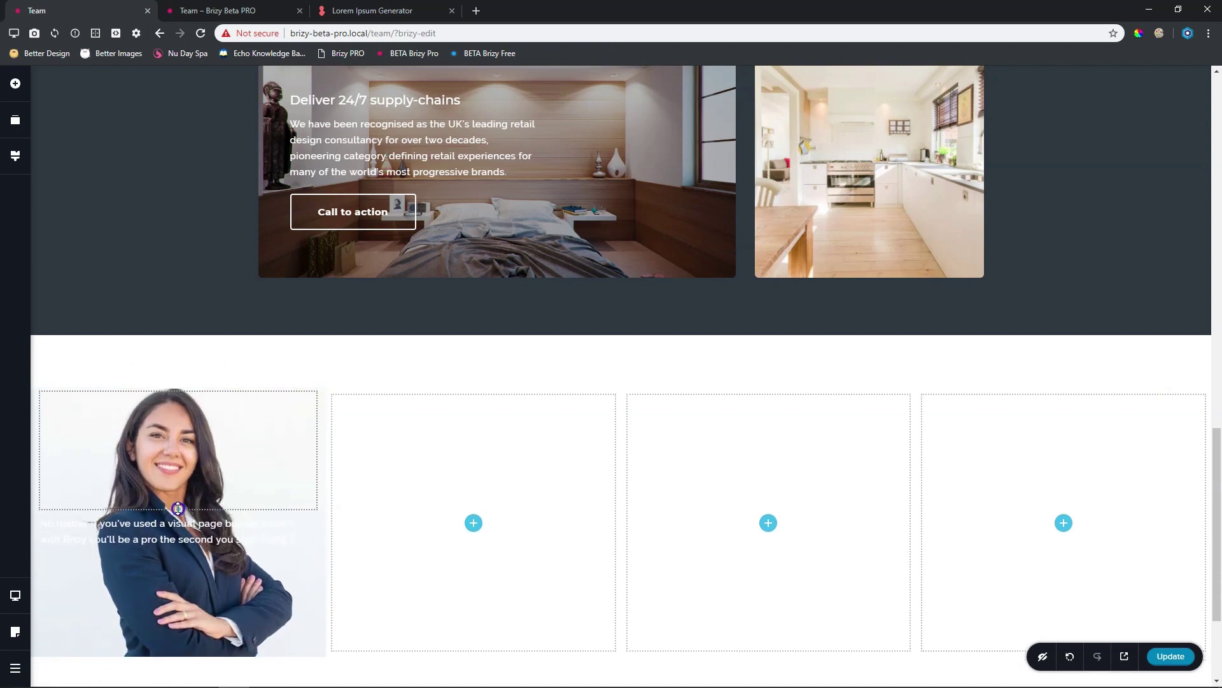
# Lengthen both spacers to center the text and trim the row height to fit the businesswoman photo
pyautogui.click(206, 561)
pyautogui.scroll(-2, 206, 561)
pyautogui.click(200, 323)
pyautogui.moveTo(175, 377); pyautogui.dragTo(177, 384)
pyautogui.click(172, 472)
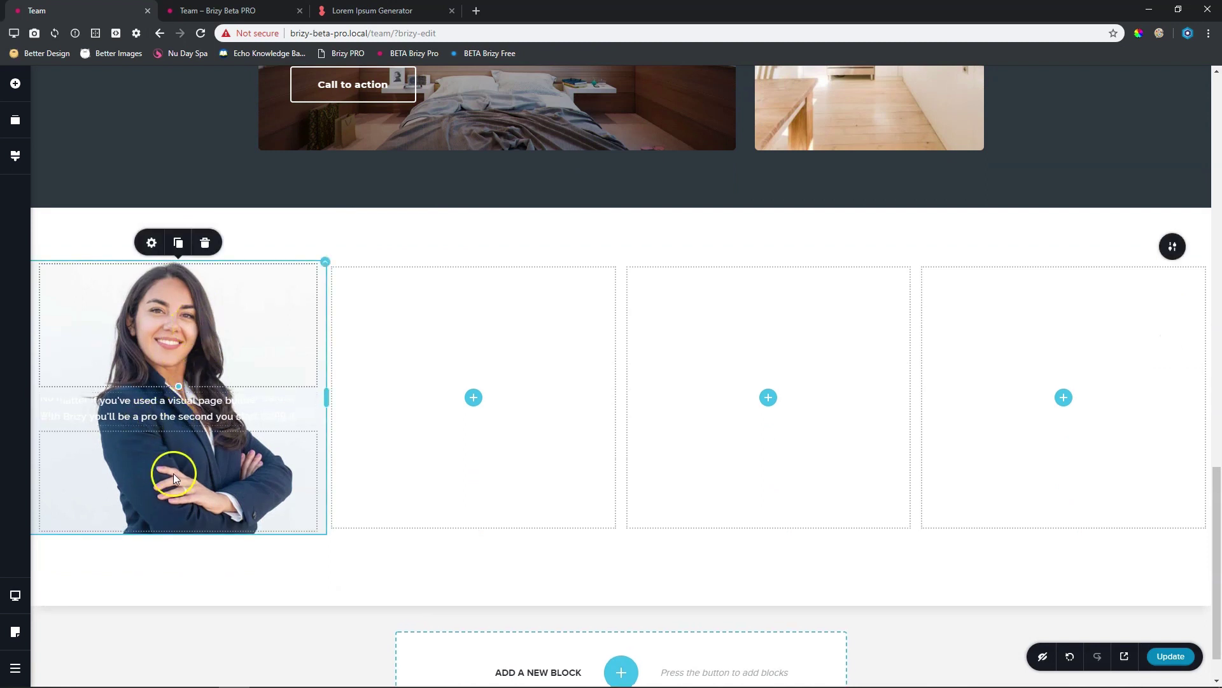
pyautogui.moveTo(178, 532); pyautogui.dragTo(181, 579)
pyautogui.moveTo(181, 608); pyautogui.dragTo(183, 573)
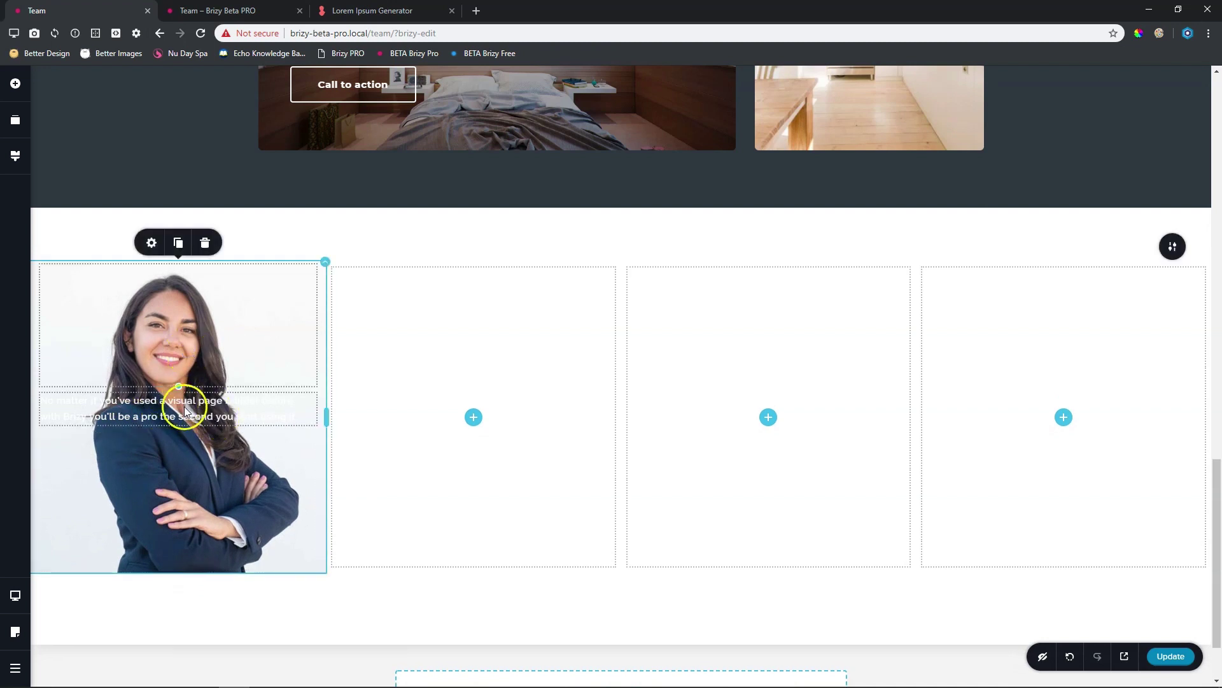
pyautogui.moveTo(178, 386); pyautogui.dragTo(179, 411)
pyautogui.moveTo(183, 582); pyautogui.dragTo(179, 578)
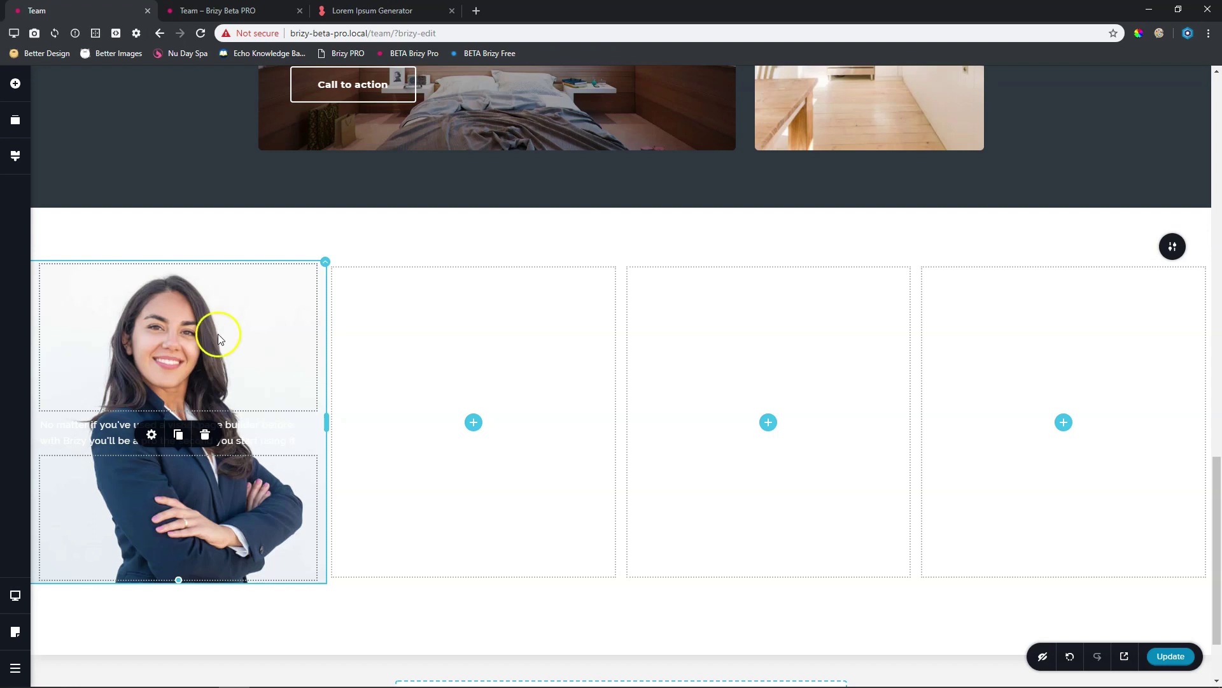
# Apply a dark slate #2E3740 overlay at 70% opacity to the first team column
pyautogui.click(326, 262)
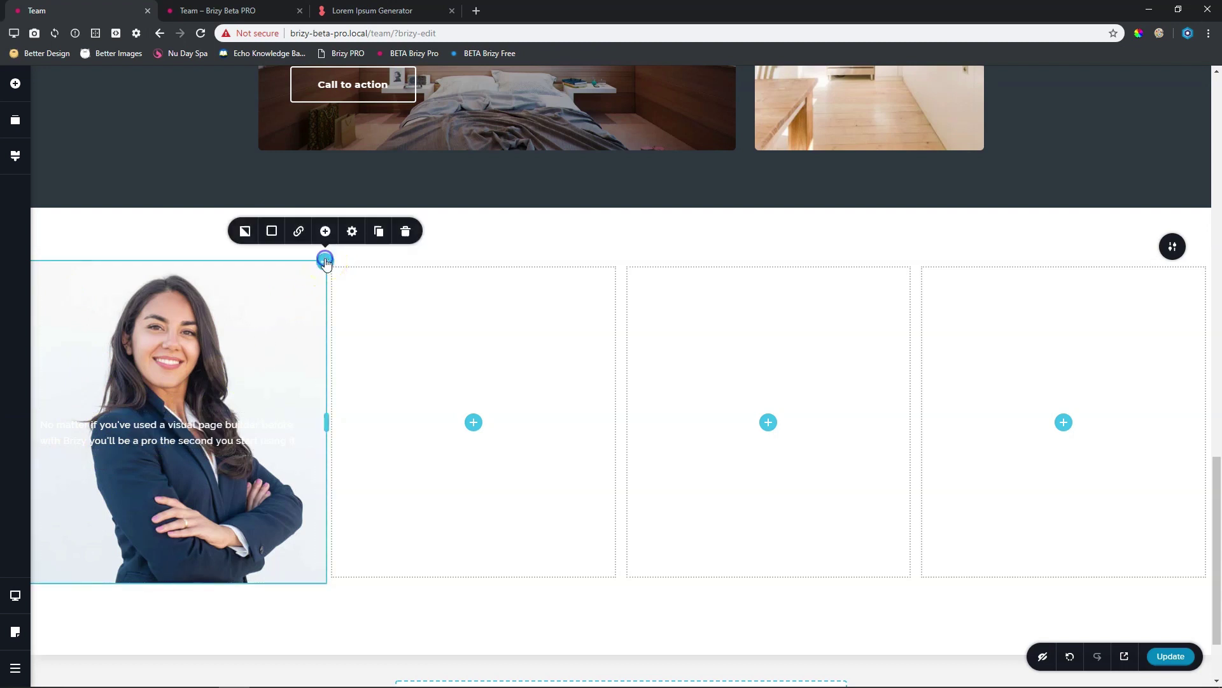
pyautogui.click(272, 231)
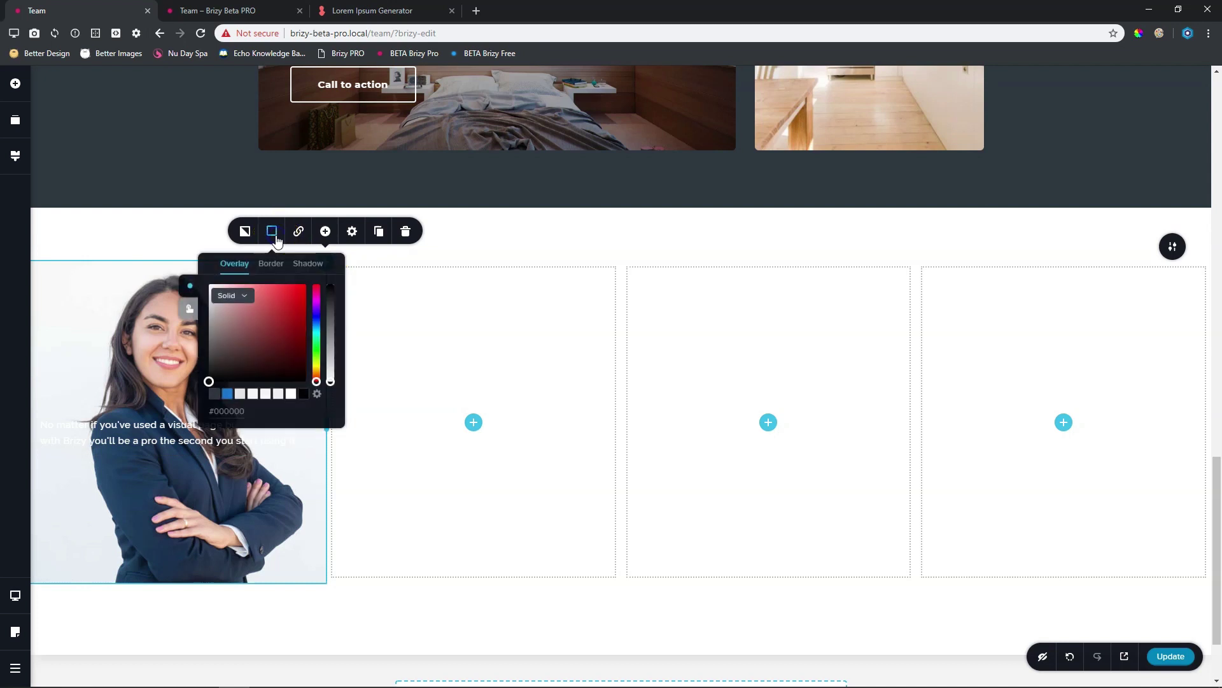
pyautogui.click(214, 394)
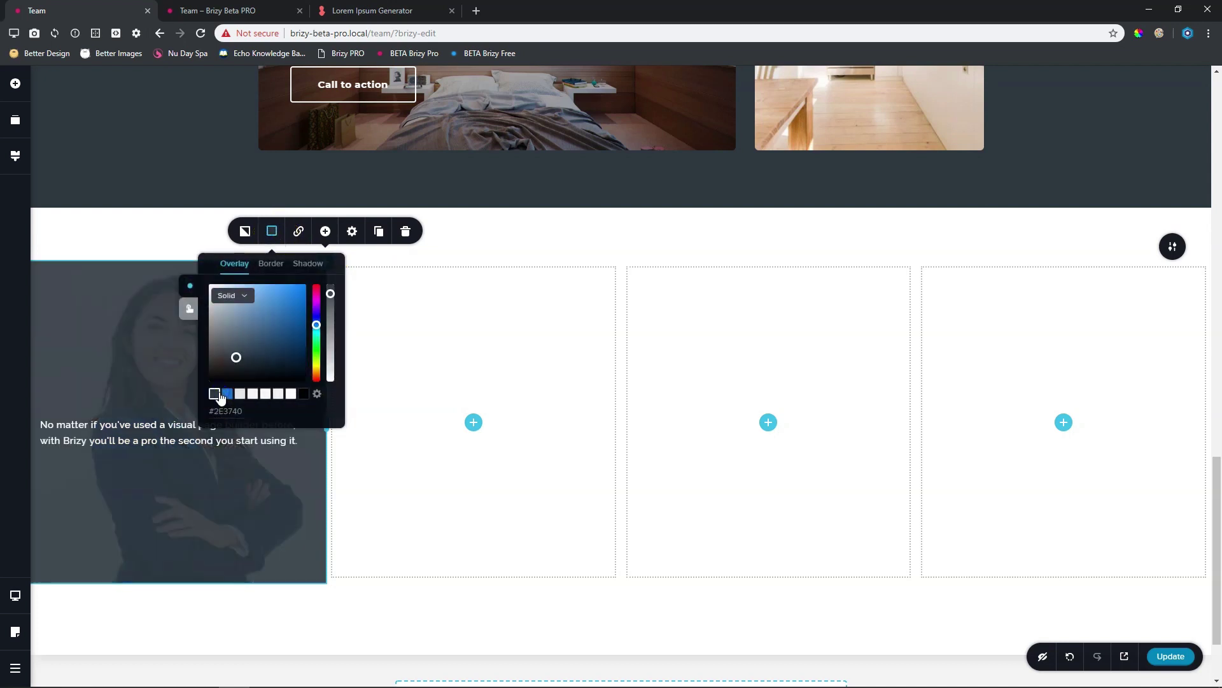
pyautogui.moveTo(331, 293); pyautogui.dragTo(333, 313)
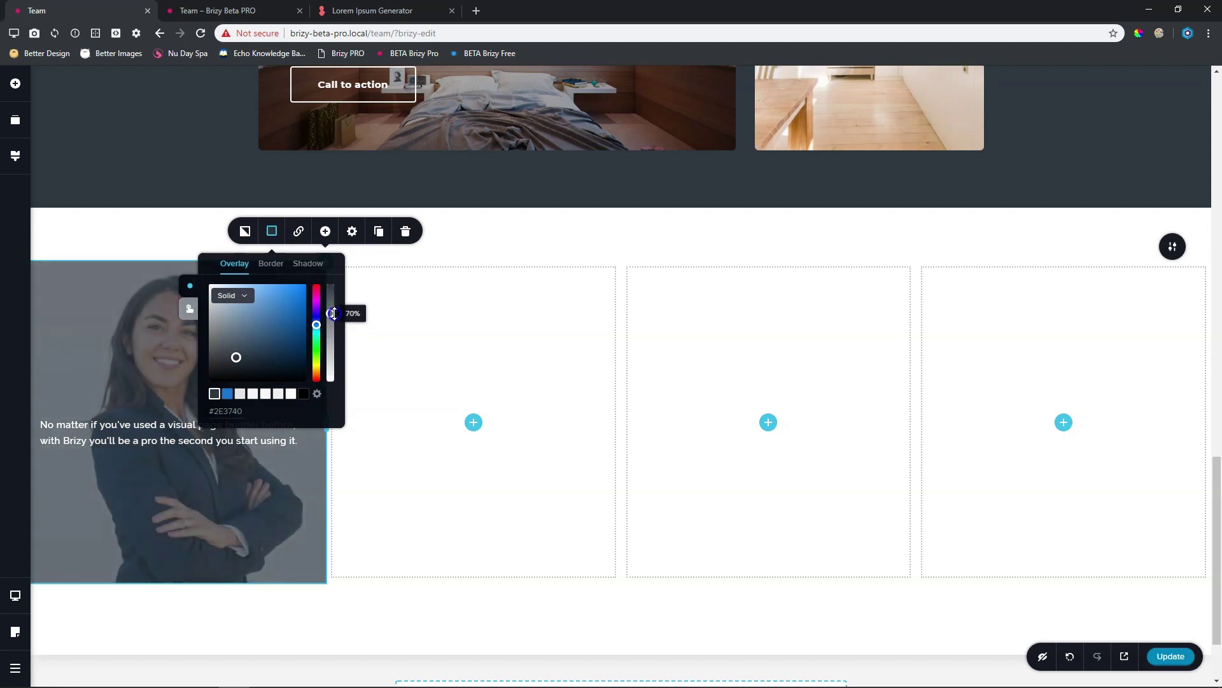
pyautogui.click(164, 447)
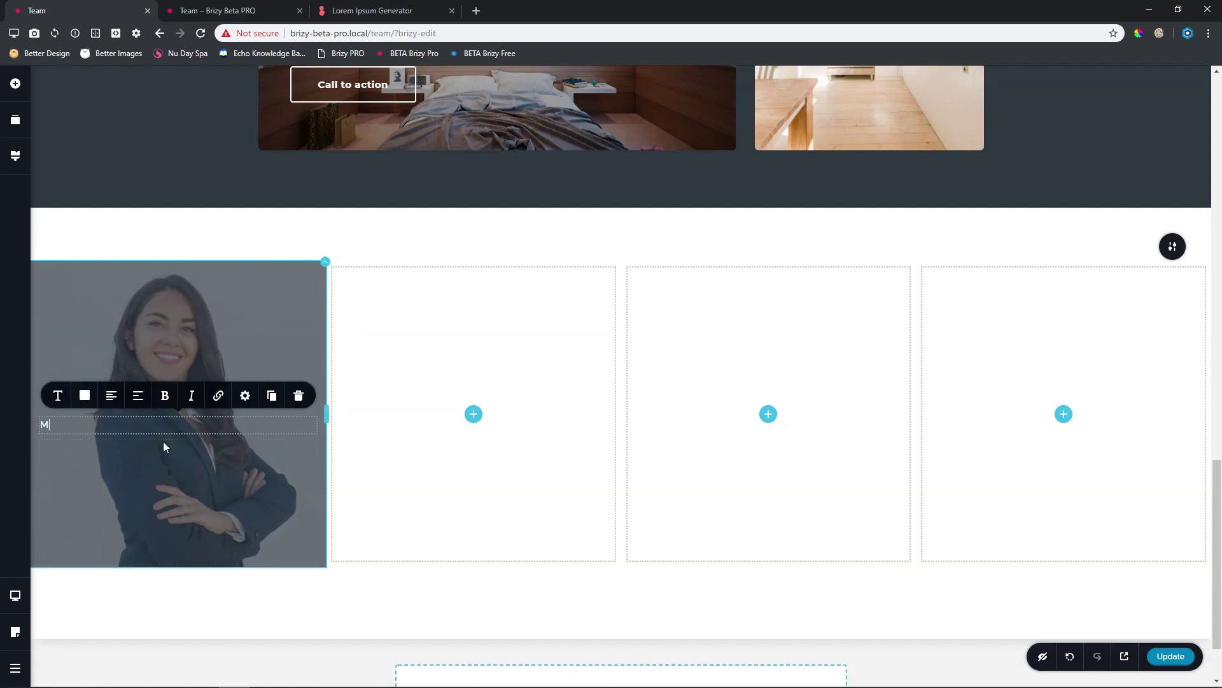
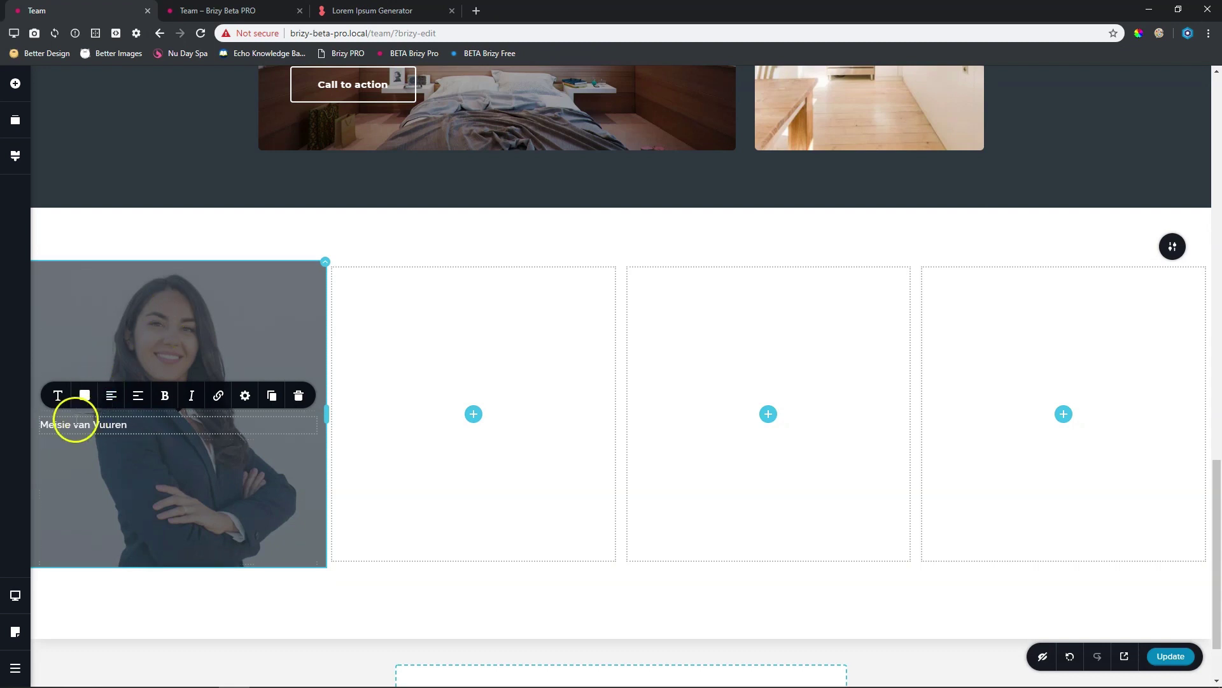
# Type the team member's full name over the placeholder paragraph, fixing a typo
pyautogui.scroll(7, 132, 423)
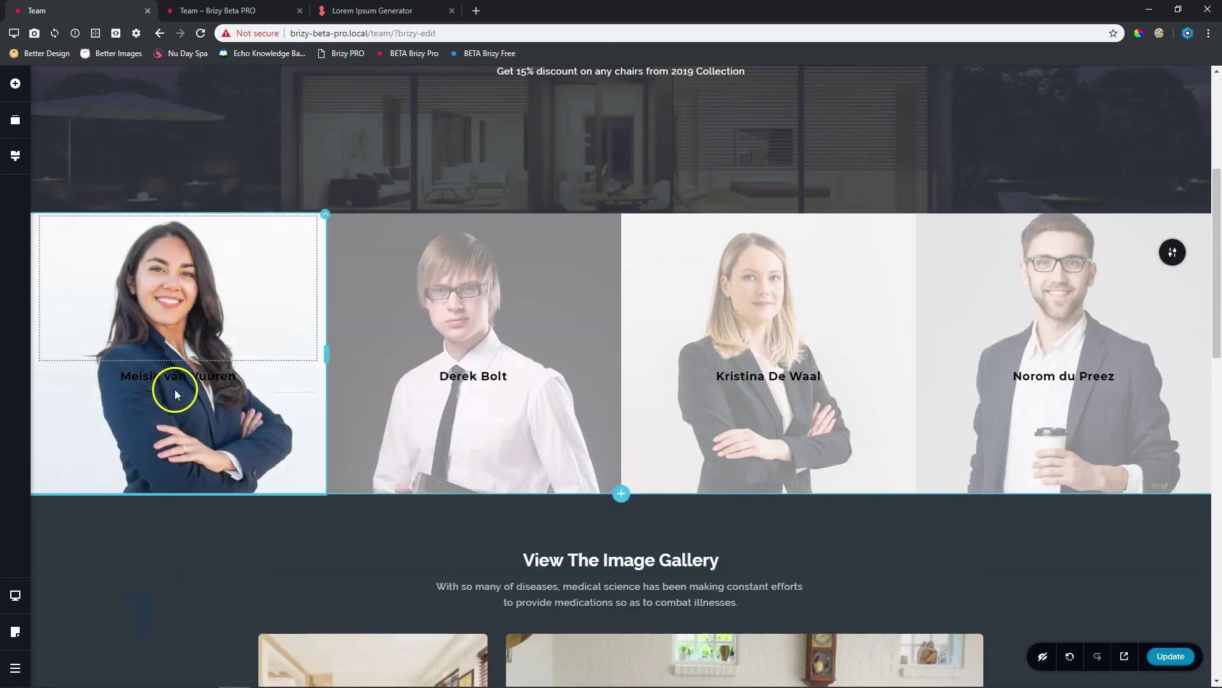
pyautogui.scroll(-7, 185, 389)
pyautogui.scroll(-7, 192, 390)
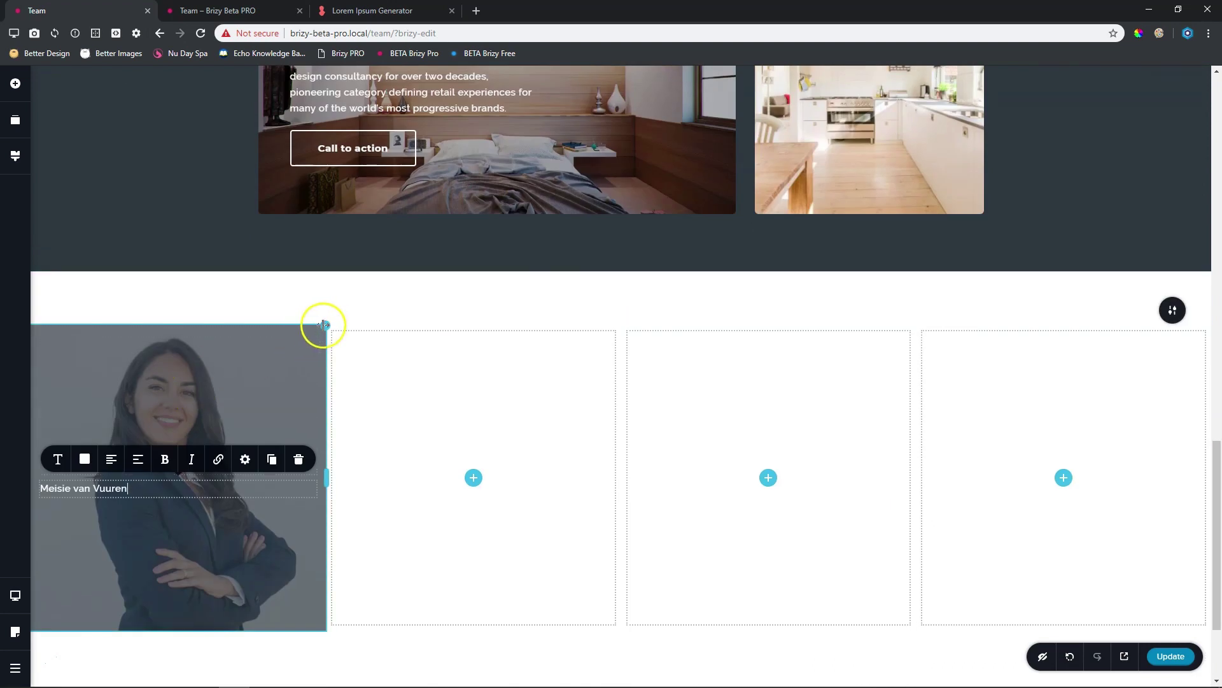
pyautogui.click(310, 349)
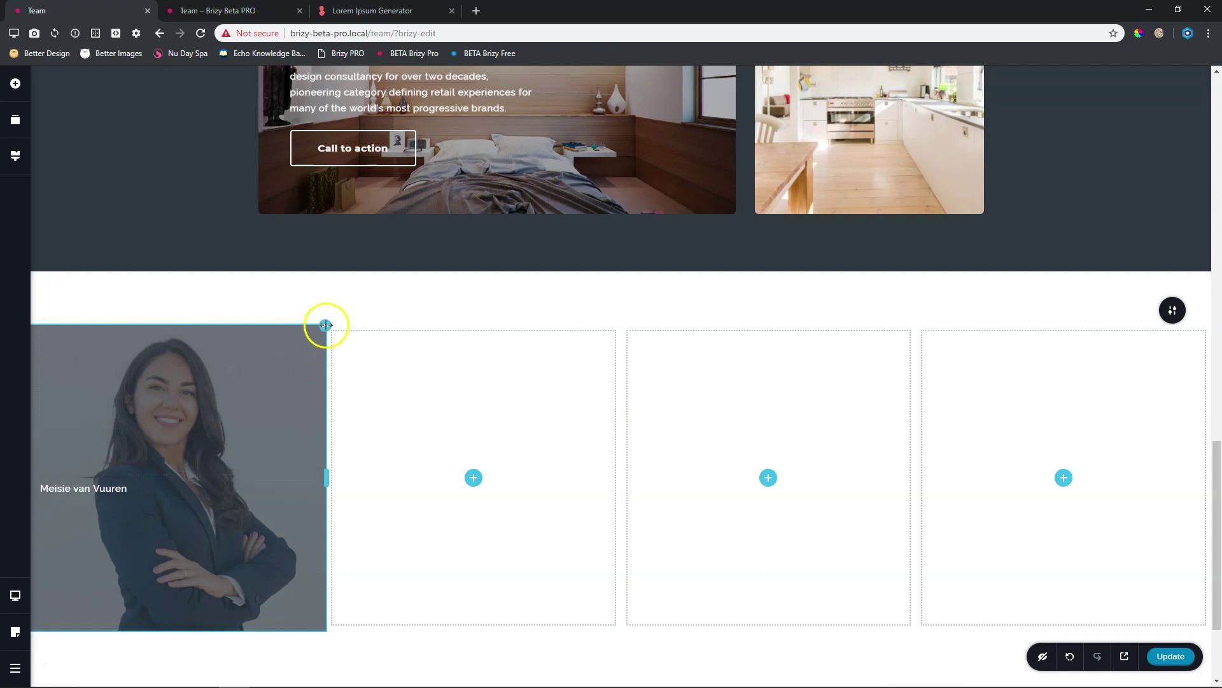
# Give the first team column a semi-transparent white #FFFFFF overlay over its photo
pyautogui.click(323, 327)
pyautogui.click(272, 294)
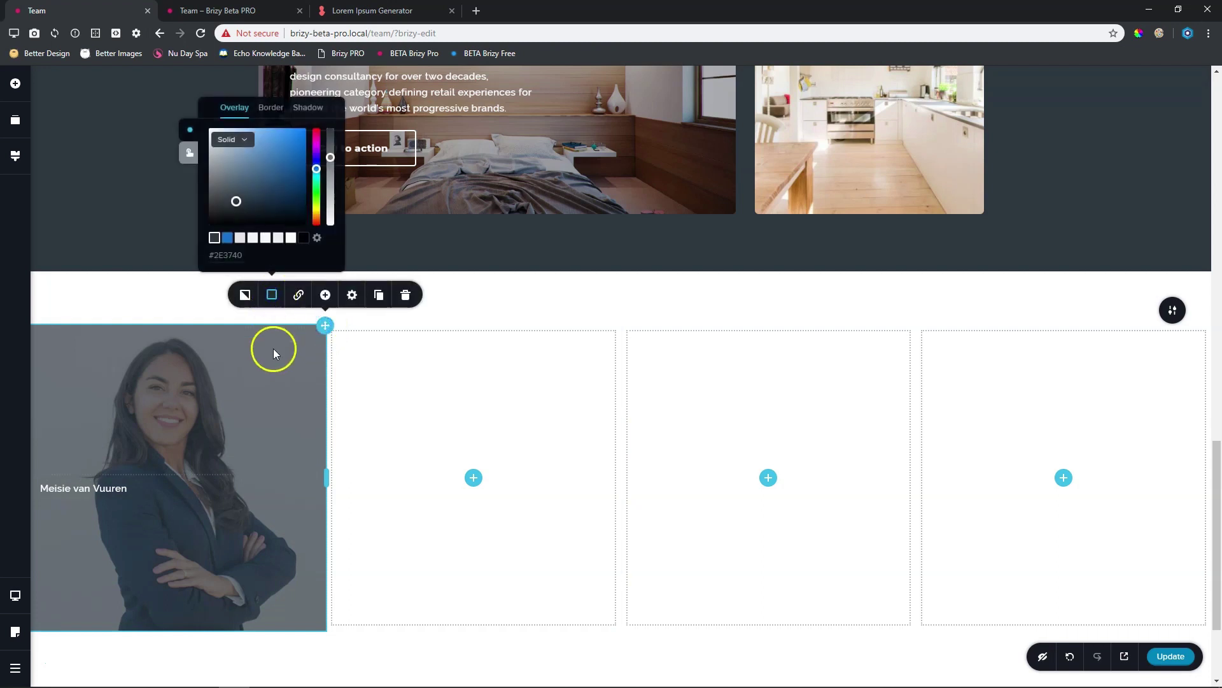
pyautogui.click(291, 237)
pyautogui.moveTo(332, 176); pyautogui.dragTo(331, 165)
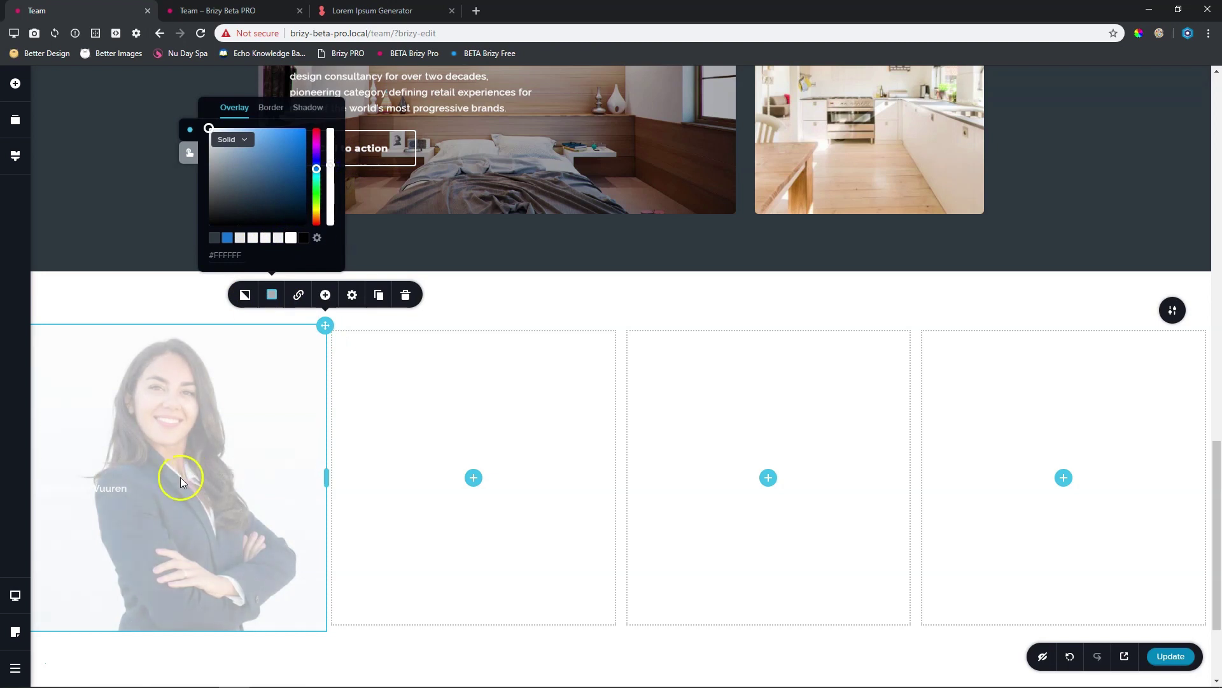
pyautogui.click(114, 488)
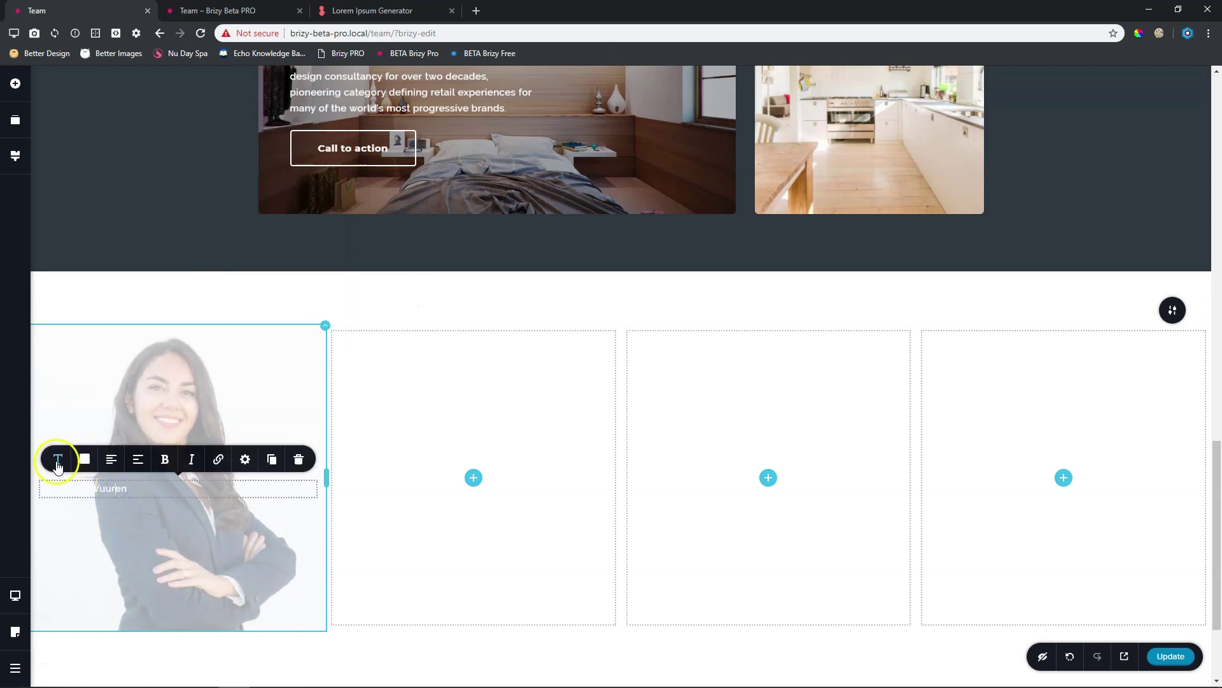
# Style the first column's name caption black in Montserrat at font size 16
pyautogui.click(84, 459)
pyautogui.click(147, 403)
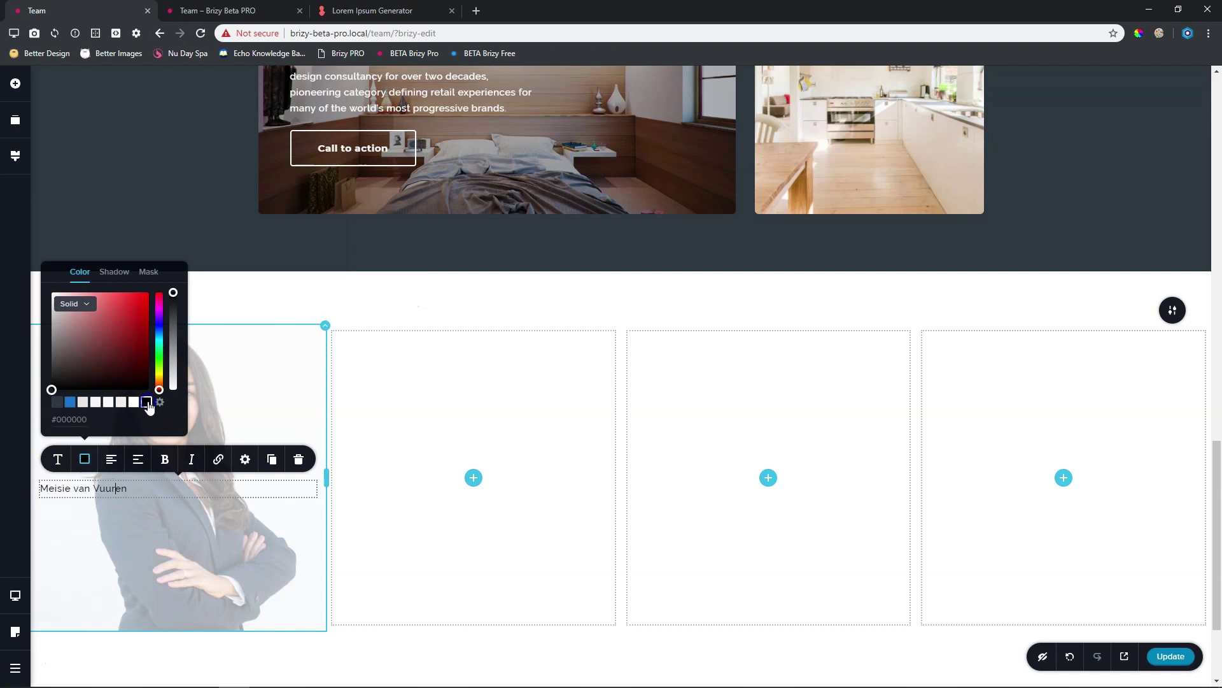
pyautogui.click(58, 459)
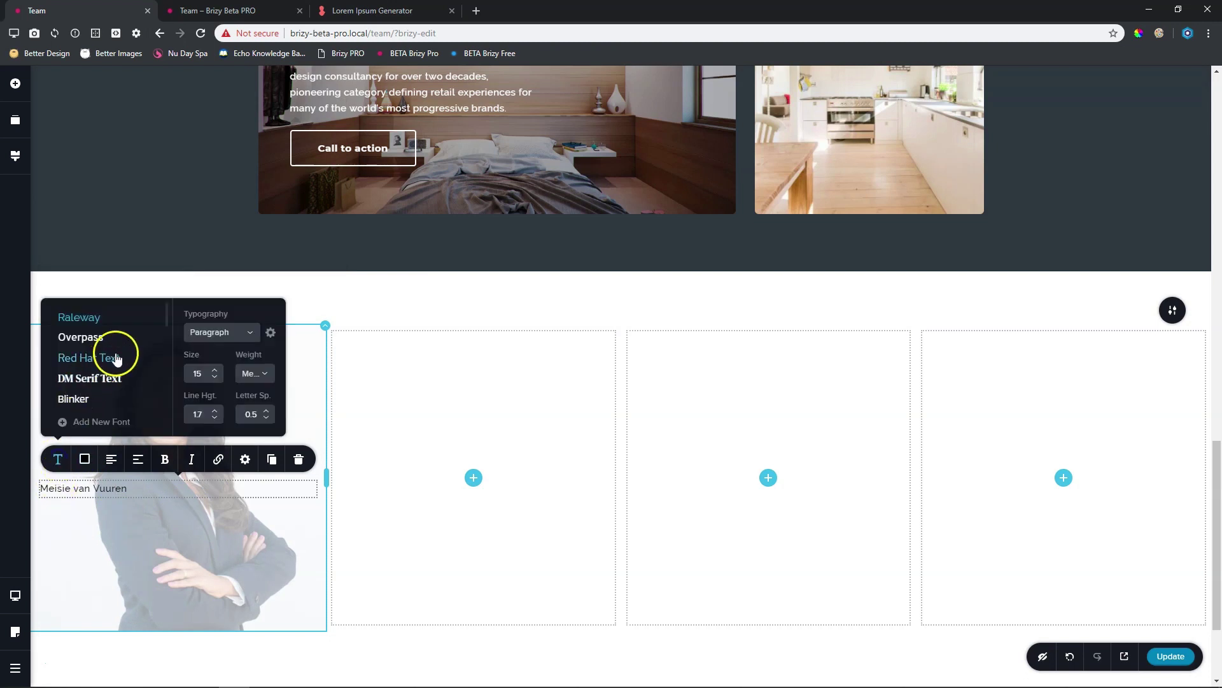
pyautogui.scroll(-10, 114, 349)
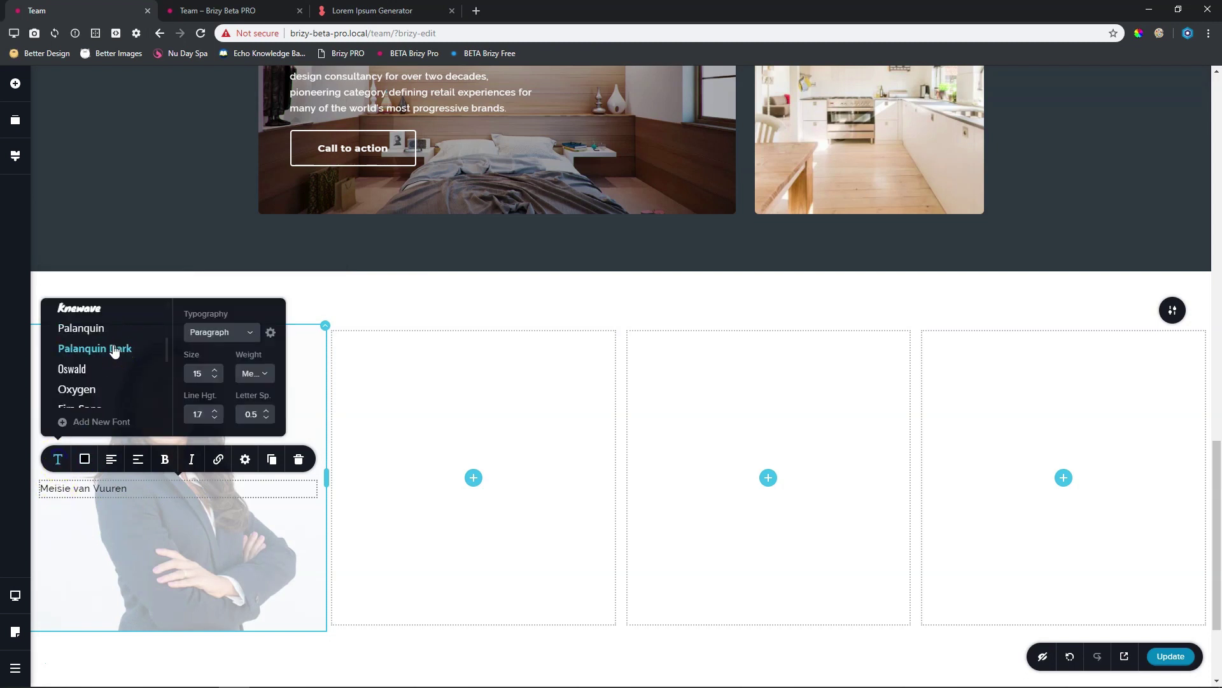
pyautogui.scroll(-2, 113, 350)
pyautogui.click(106, 332)
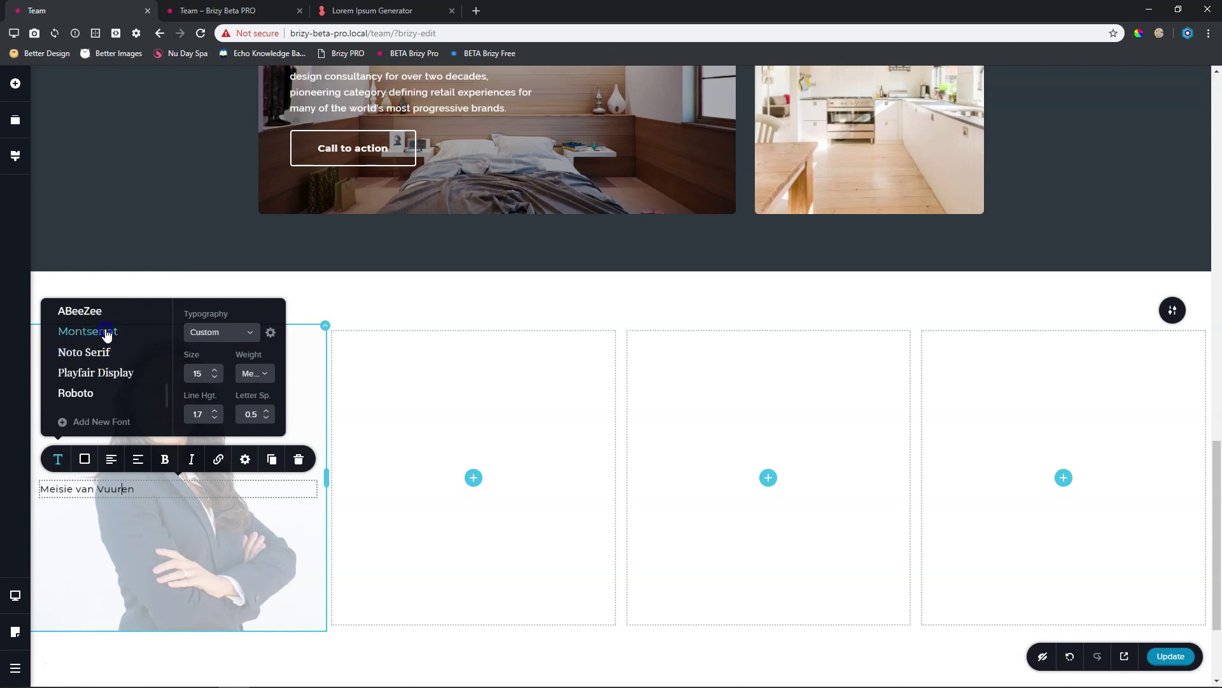
pyautogui.click(107, 333)
pyautogui.click(215, 395)
pyautogui.click(215, 370)
# Make the name Bold with line height 1.0 and letter spacing 0, centred
pyautogui.click(257, 372)
pyautogui.scroll(-2, 258, 407)
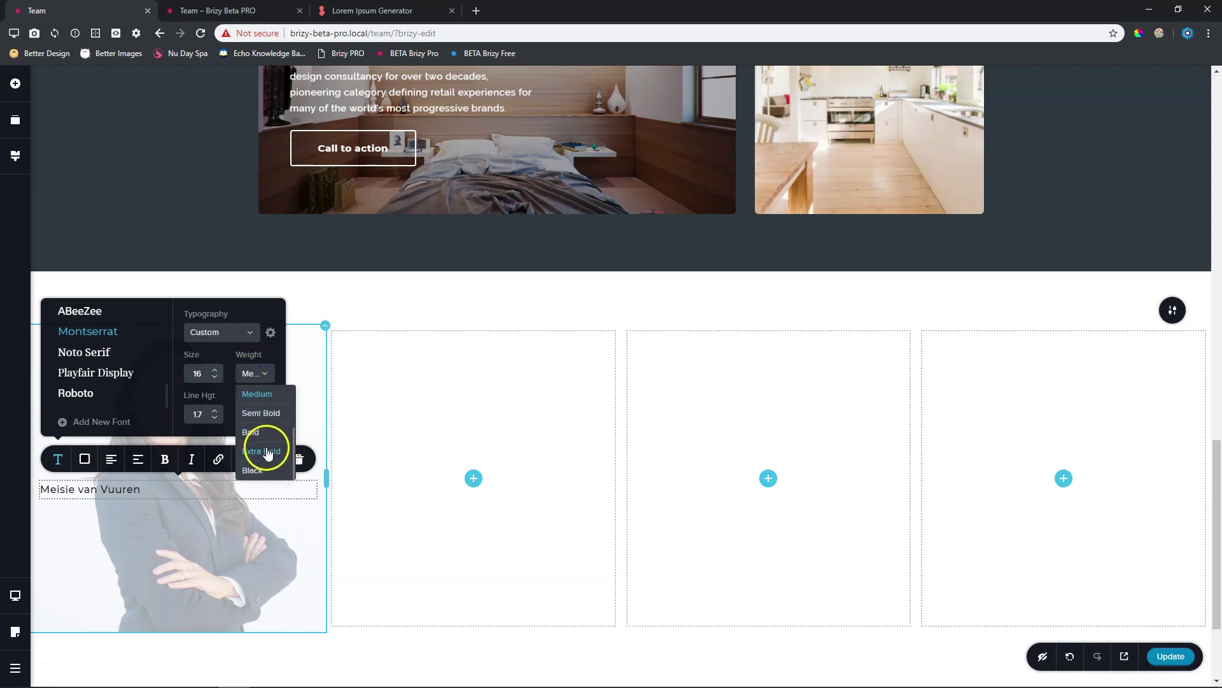
pyautogui.click(252, 432)
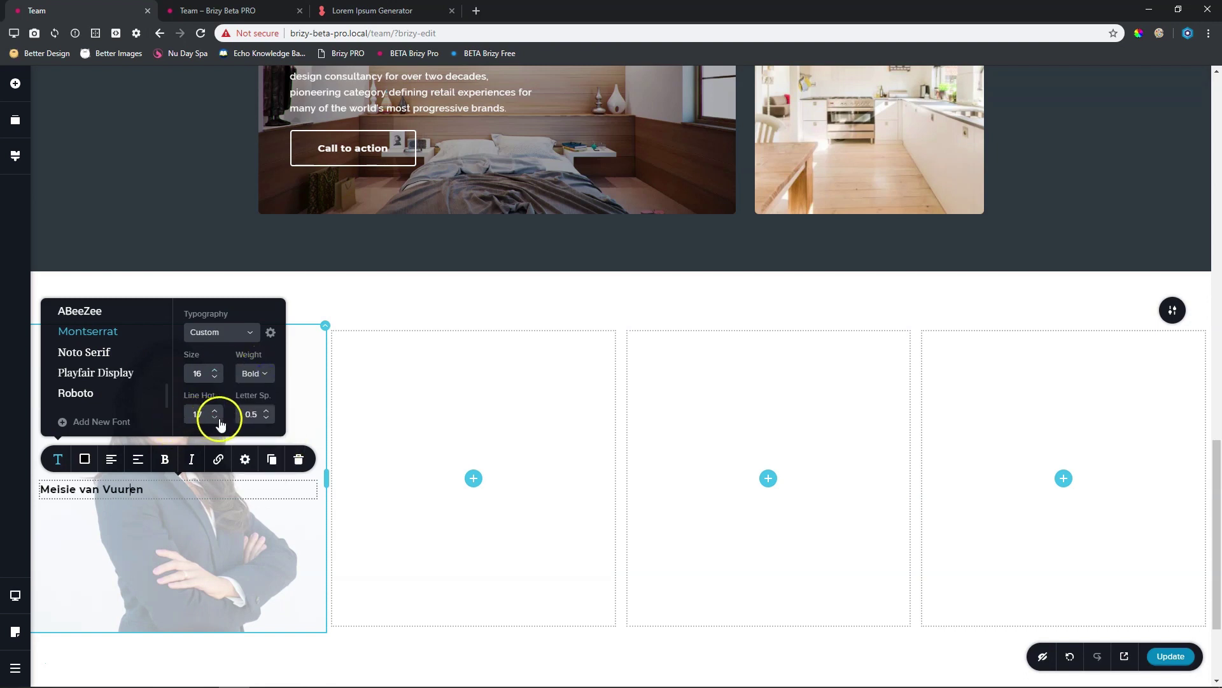
pyautogui.click(215, 419)
pyautogui.click(216, 418)
pyautogui.click(215, 418)
pyautogui.click(216, 418)
pyautogui.click(216, 418)
pyautogui.click(216, 419)
pyautogui.click(215, 418)
pyautogui.click(267, 418)
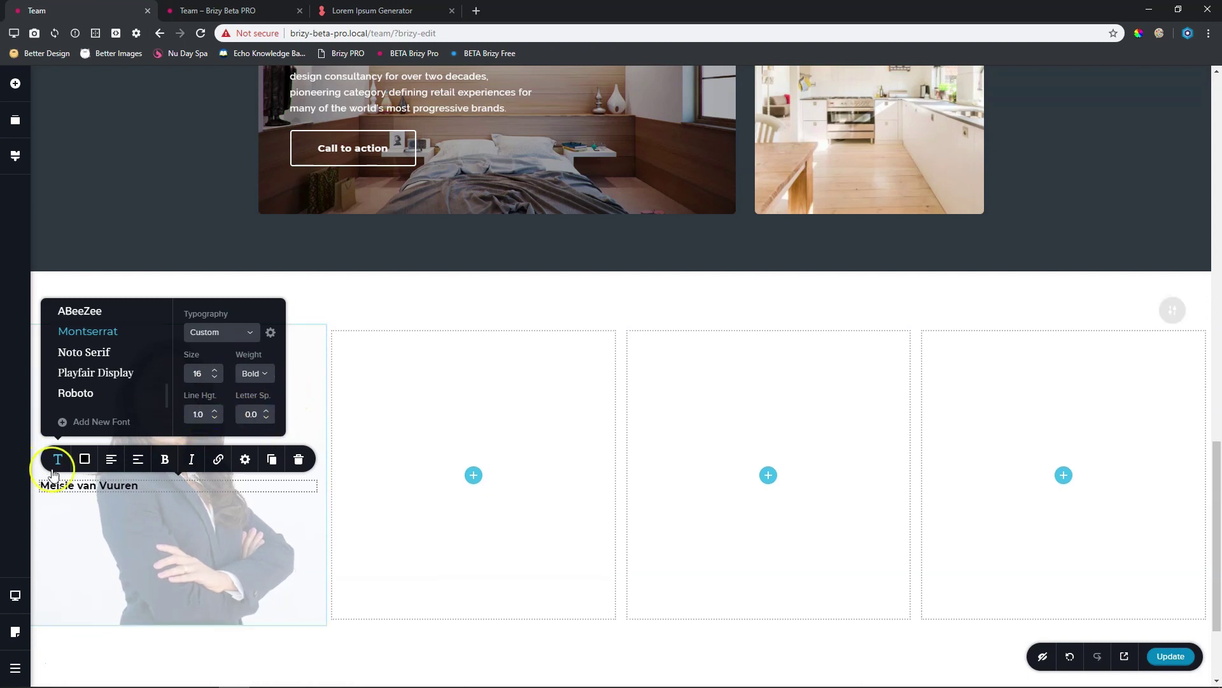
pyautogui.click(111, 459)
pyautogui.click(205, 546)
pyautogui.click(363, 648)
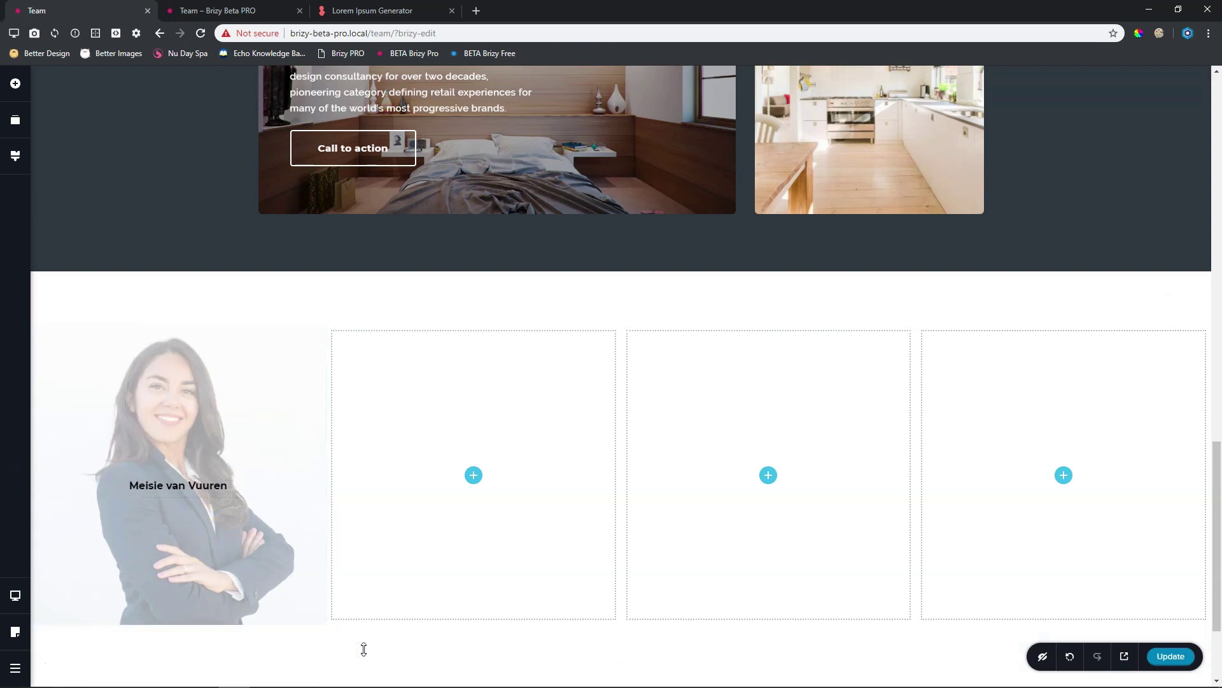
pyautogui.moveTo(355, 649); pyautogui.dragTo(358, 650)
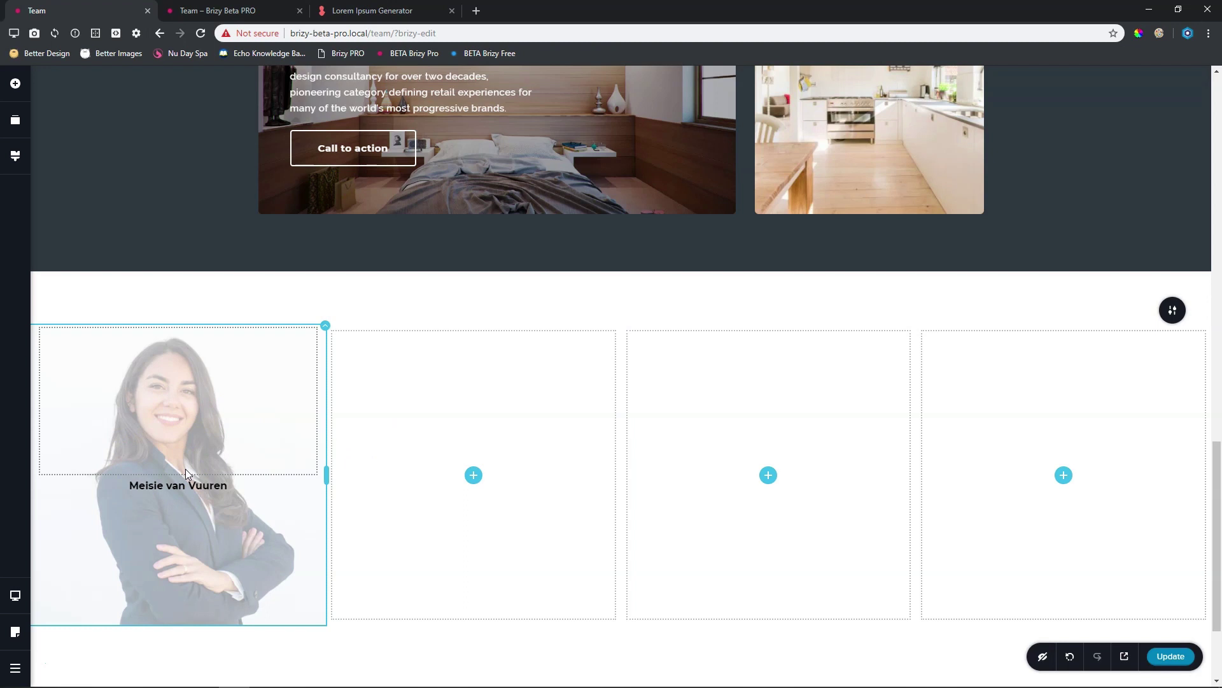
pyautogui.click(327, 328)
pyautogui.click(272, 295)
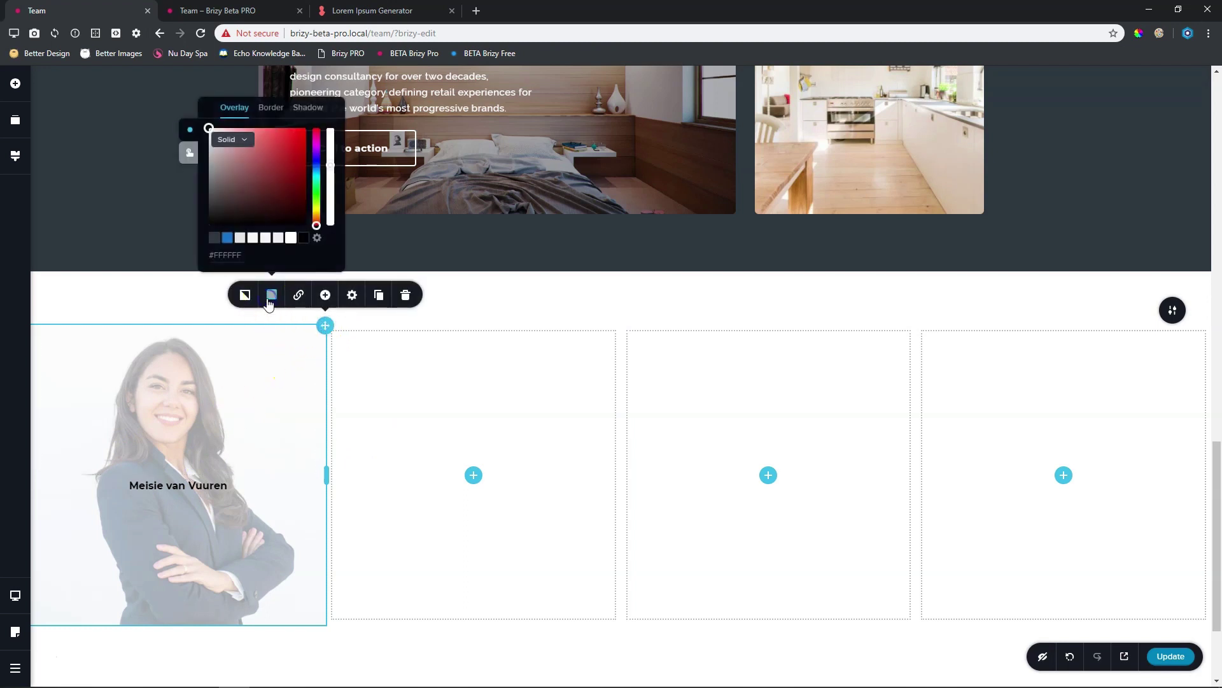
pyautogui.click(192, 156)
pyautogui.click(330, 161)
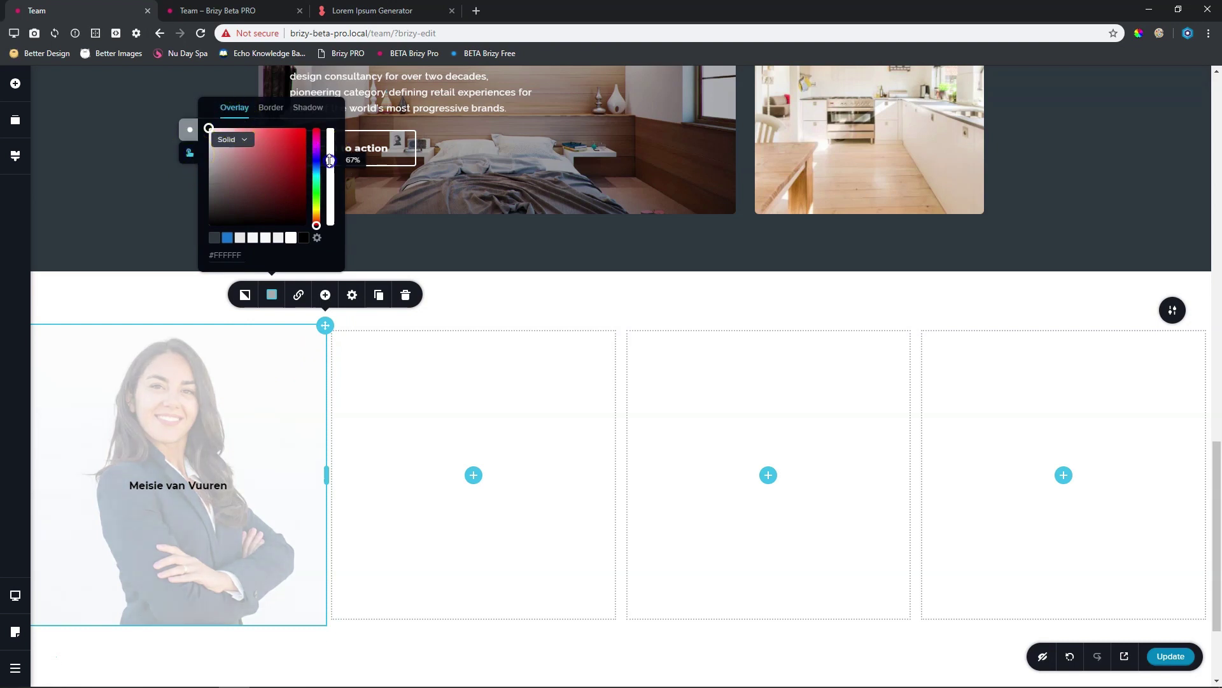
pyautogui.moveTo(329, 161); pyautogui.dragTo(330, 238)
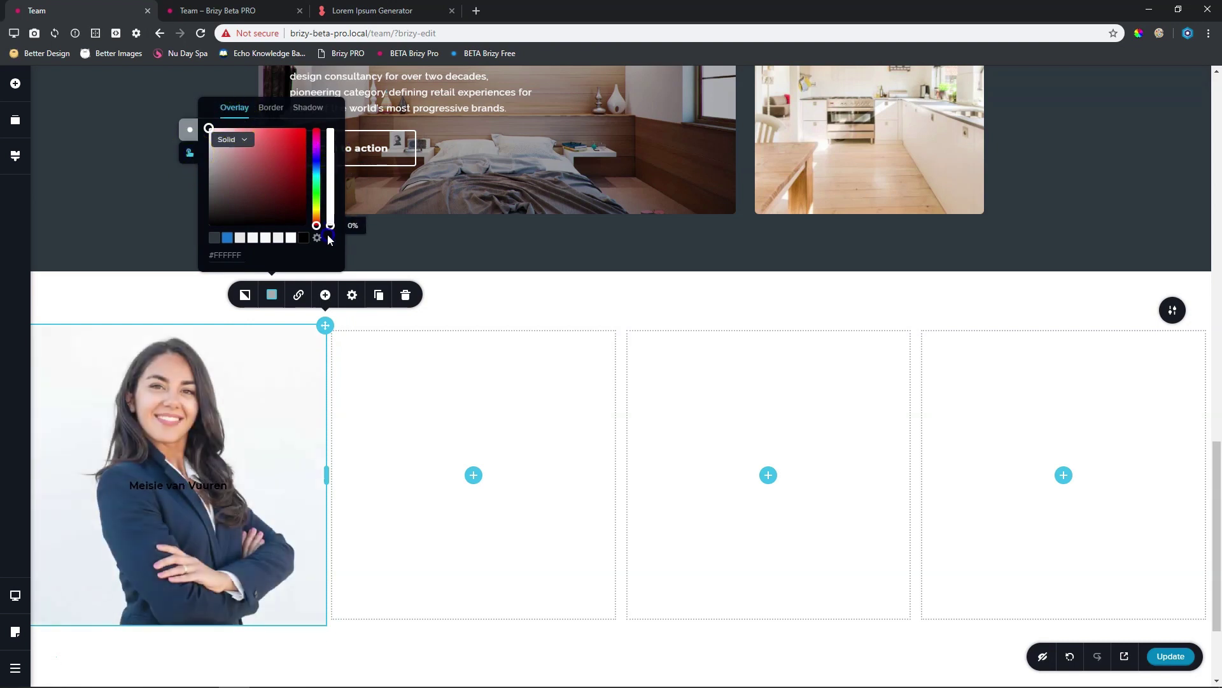
pyautogui.click(458, 311)
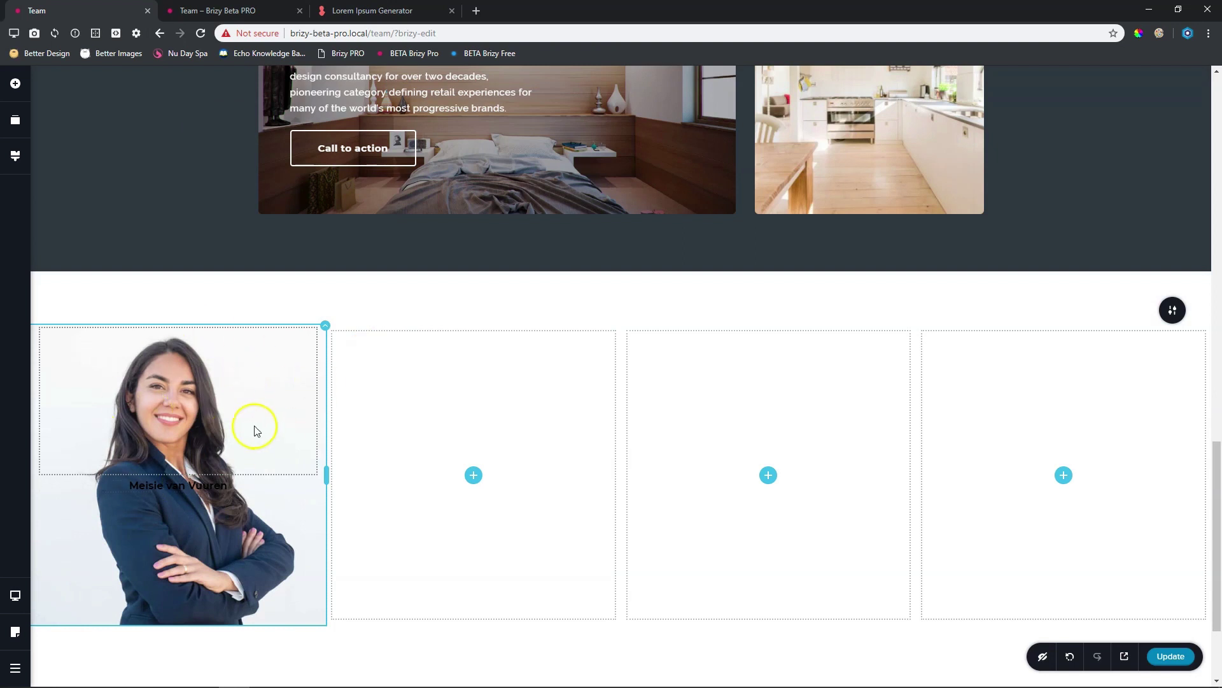
# Duplicate the first photo column twice
pyautogui.click(325, 325)
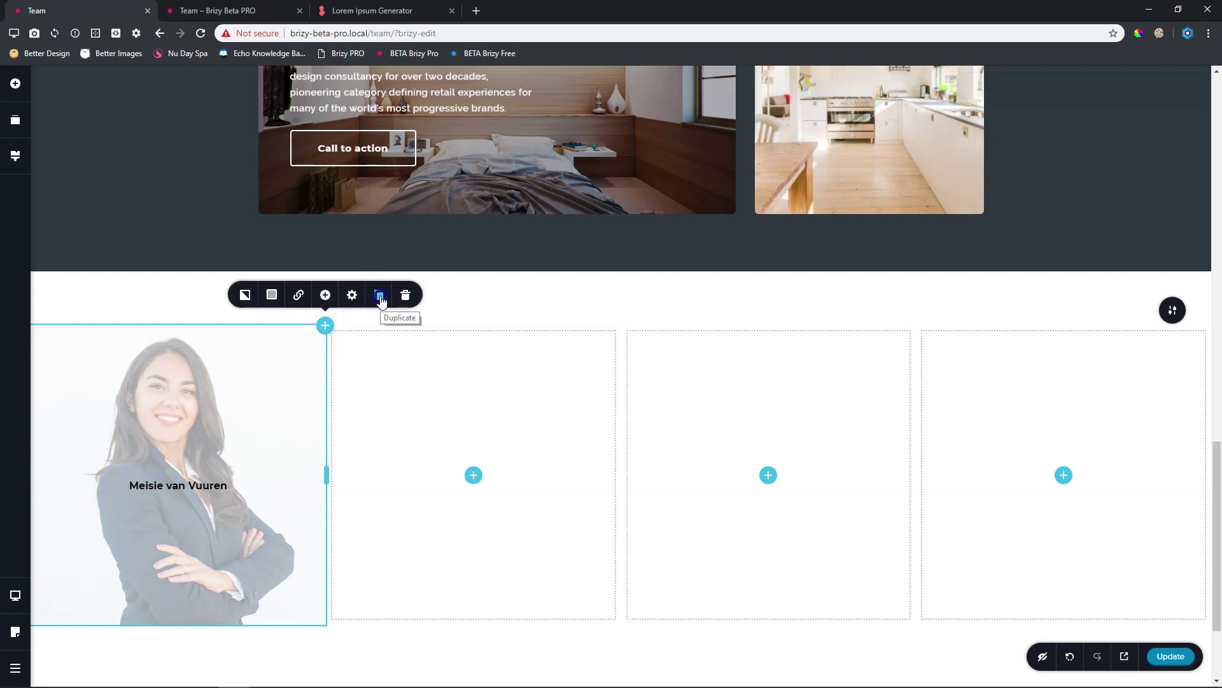
pyautogui.click(380, 297)
pyautogui.click(379, 296)
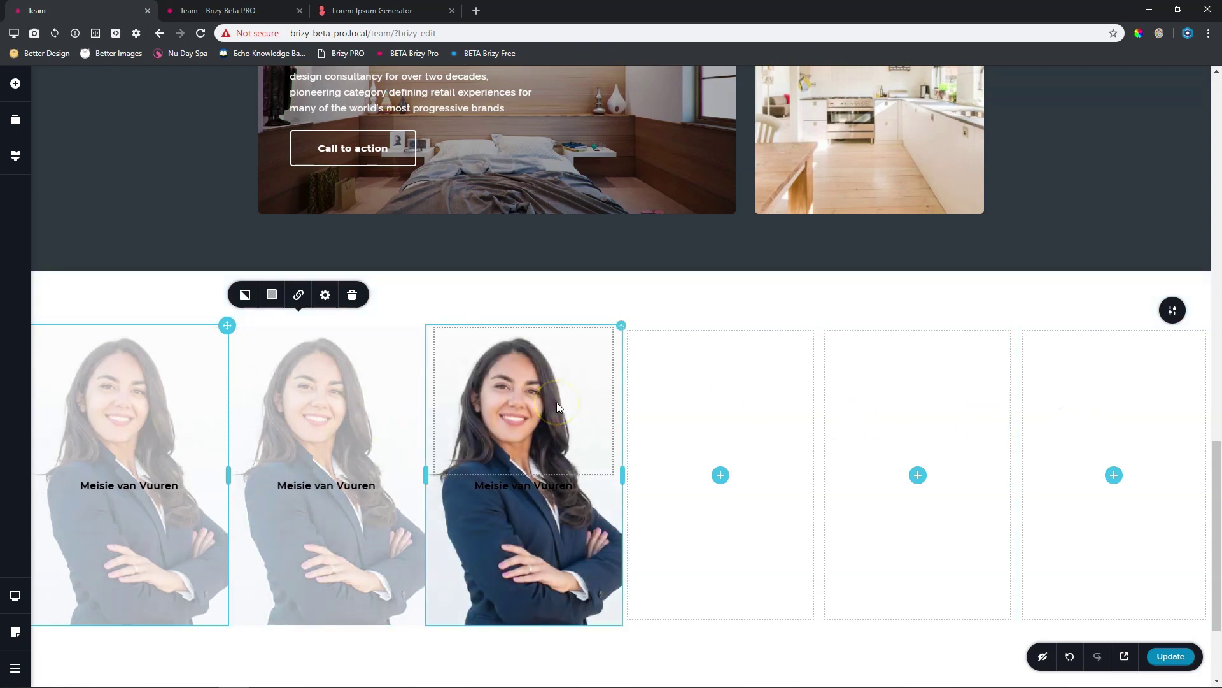
# Delete the three empty columns from the team row
pyautogui.rightClick(716, 396)
pyautogui.click(738, 526)
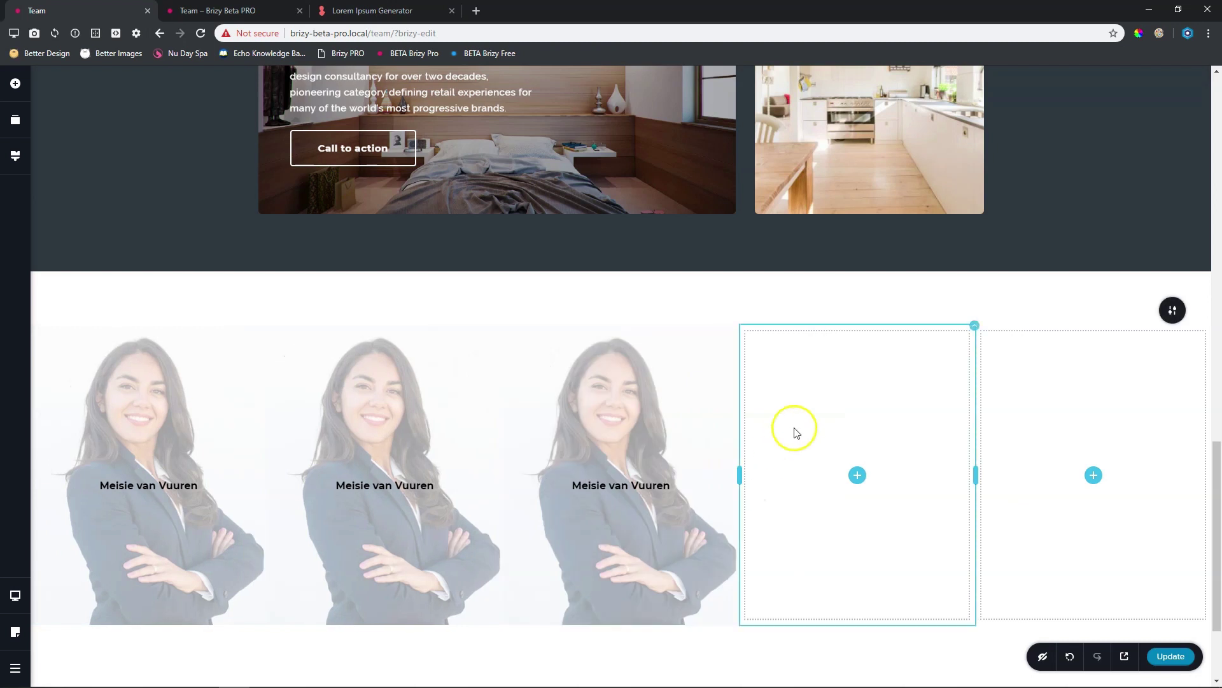
pyautogui.rightClick(830, 367)
pyautogui.click(854, 519)
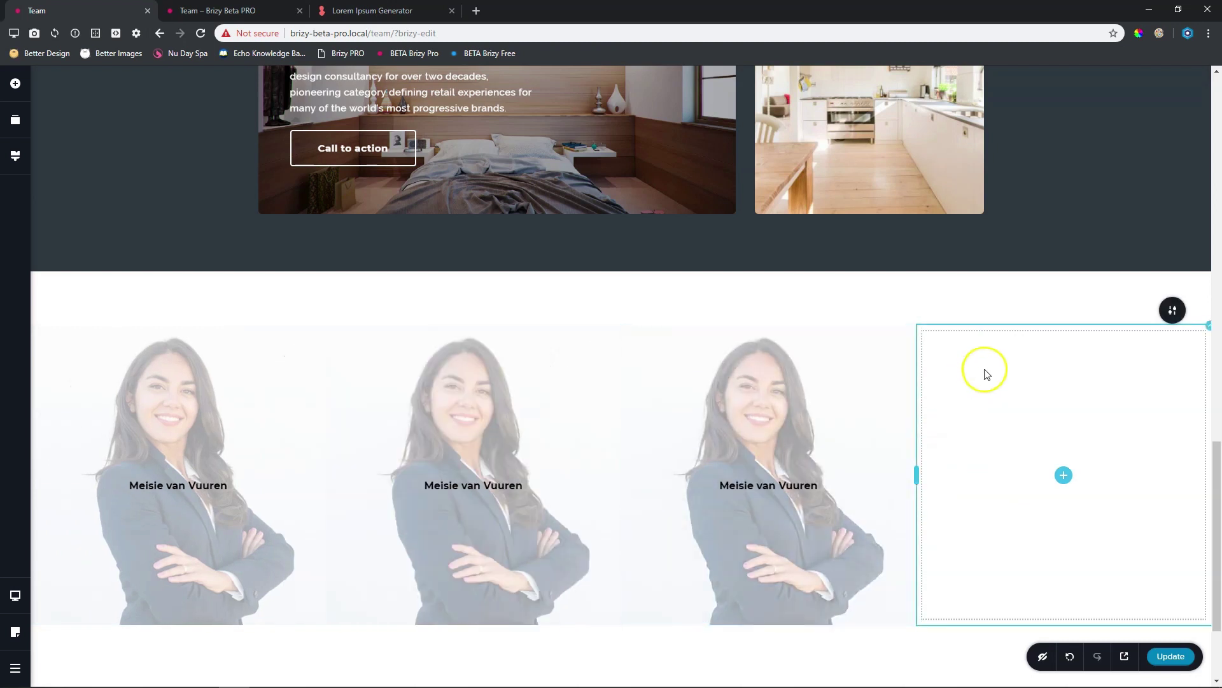
pyautogui.rightClick(986, 369)
pyautogui.click(1016, 521)
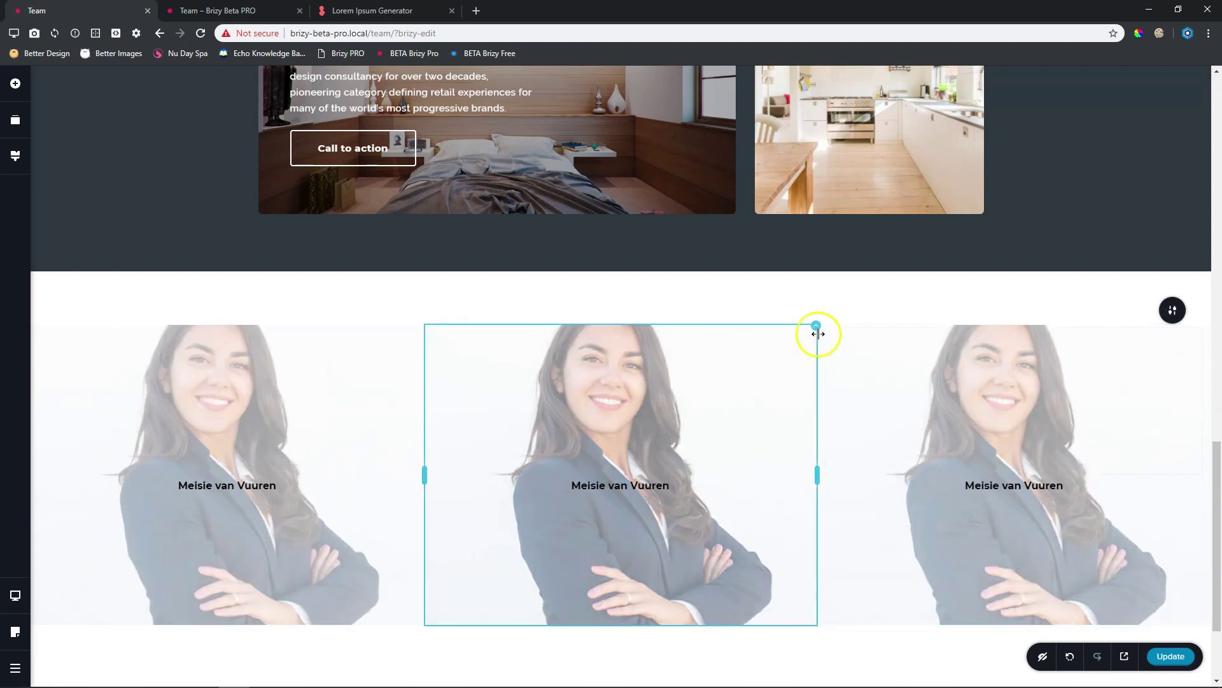
# Duplicate the middle photo column so the row has four columns
pyautogui.click(815, 325)
pyautogui.click(870, 295)
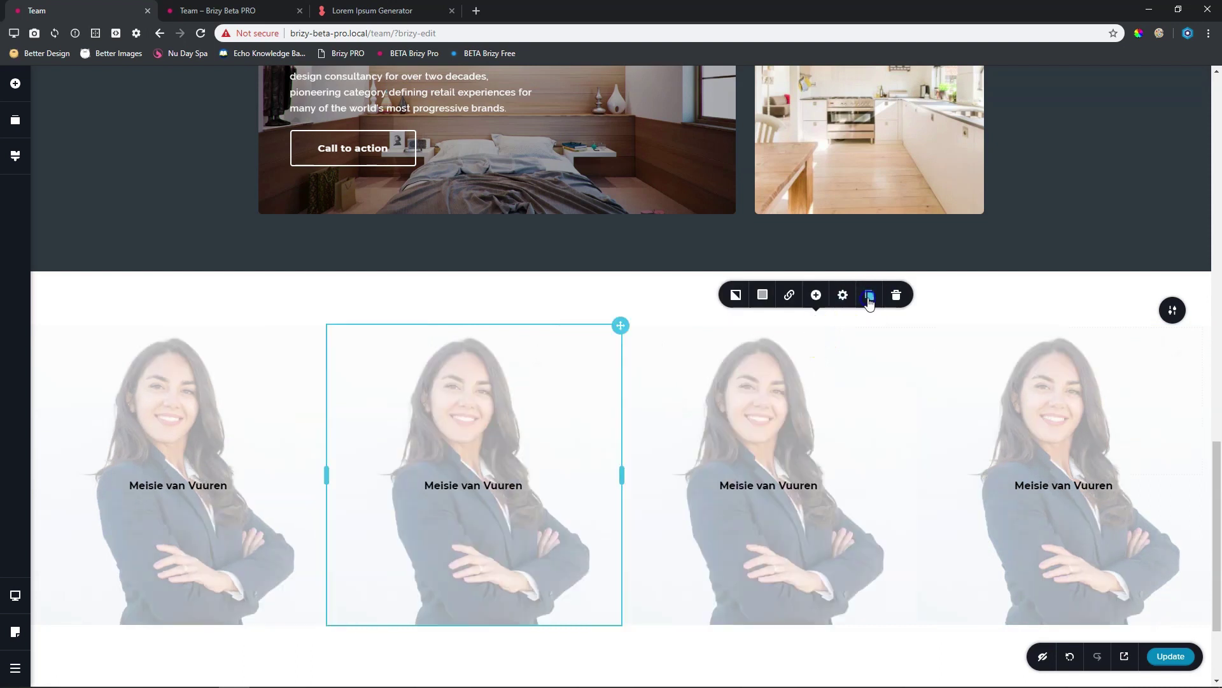
pyautogui.scroll(15, 931, 461)
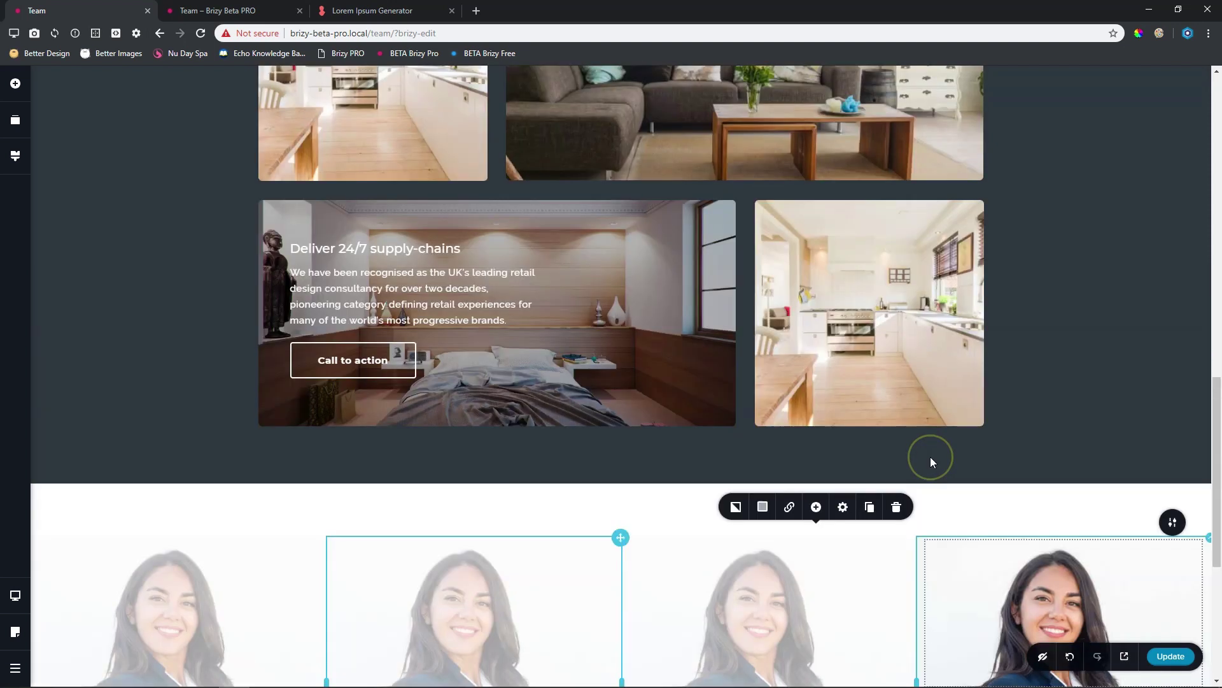
pyautogui.scroll(-7, 931, 460)
pyautogui.scroll(-7, 930, 460)
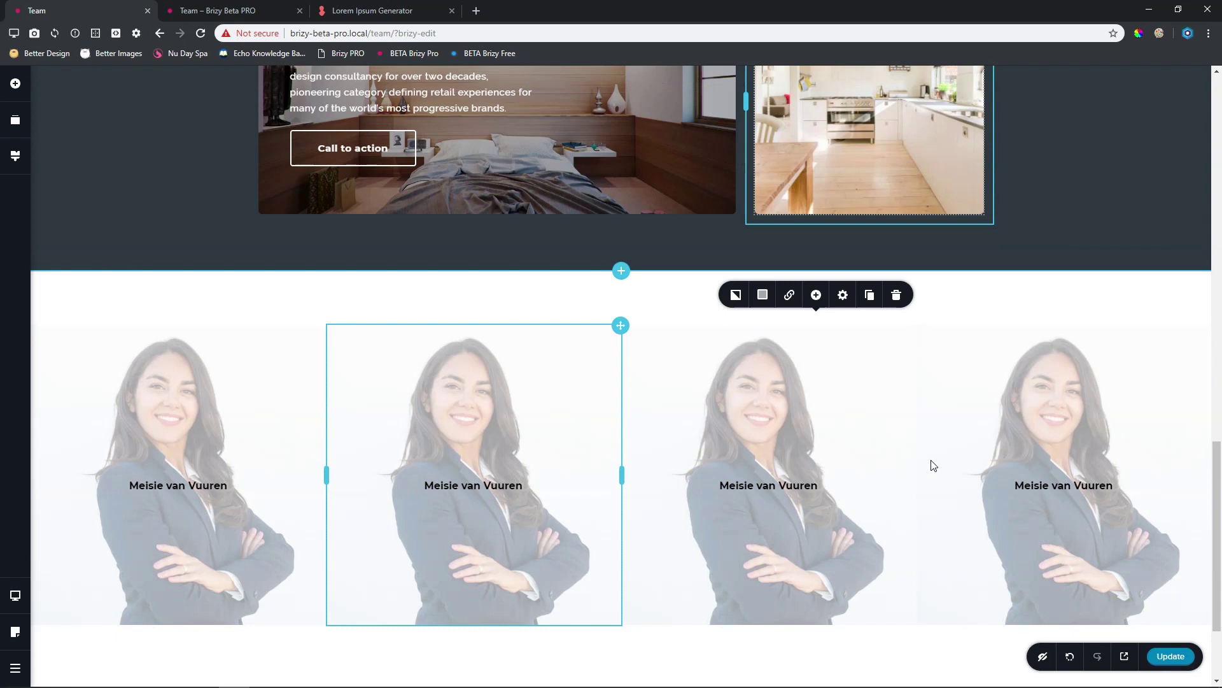
pyautogui.click(622, 325)
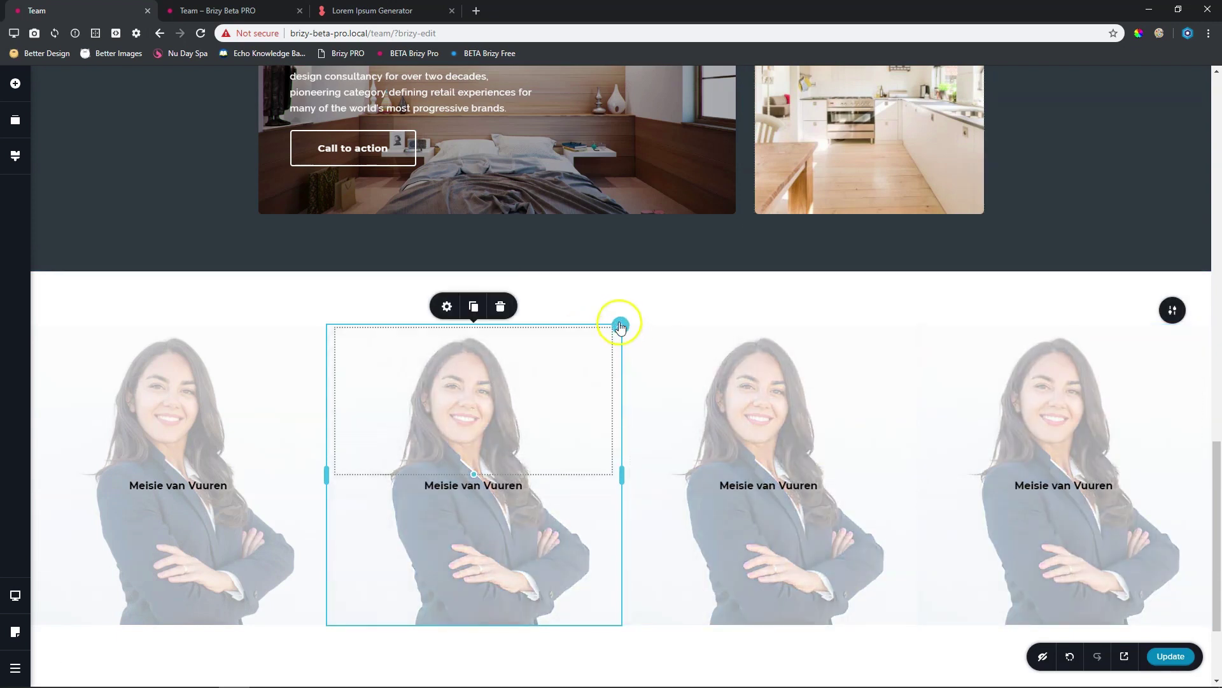
# Replace the second column's background image with the young man's photo from the Media Library
pyautogui.click(619, 323)
pyautogui.click(541, 294)
pyautogui.click(591, 179)
pyautogui.click(544, 217)
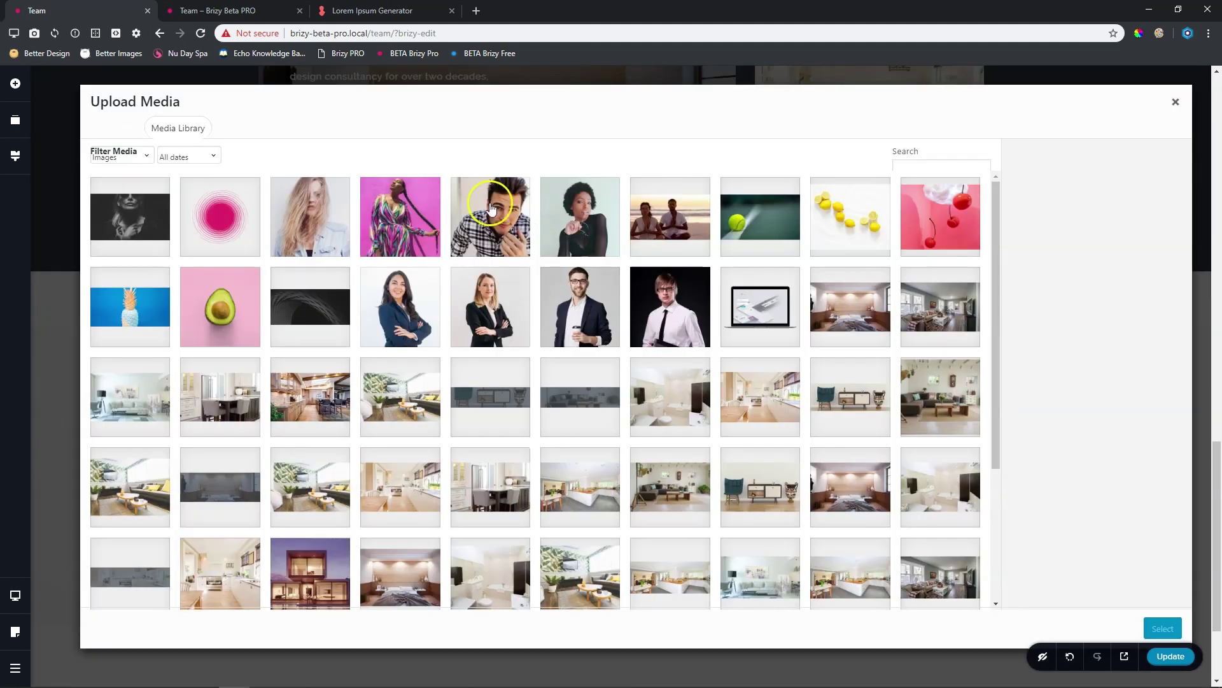
pyautogui.click(670, 306)
pyautogui.click(1163, 628)
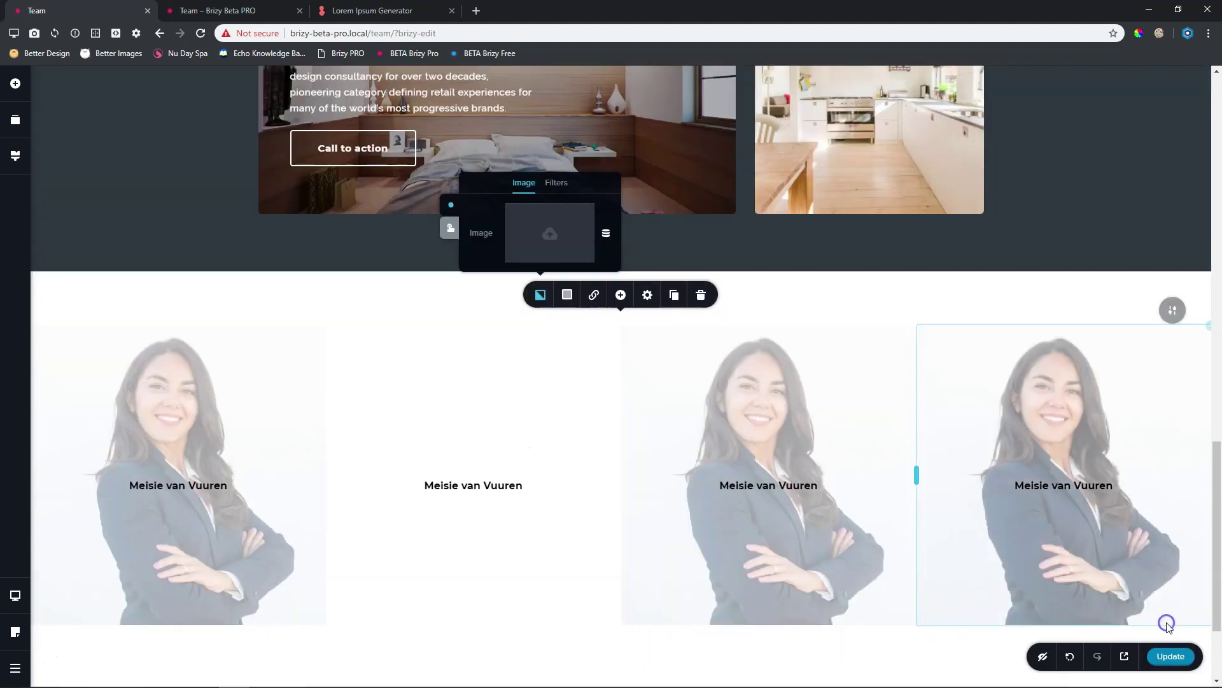
# Replace the second column's caption text with the young man's name
pyautogui.click(466, 487)
pyautogui.tripleClick(461, 487)
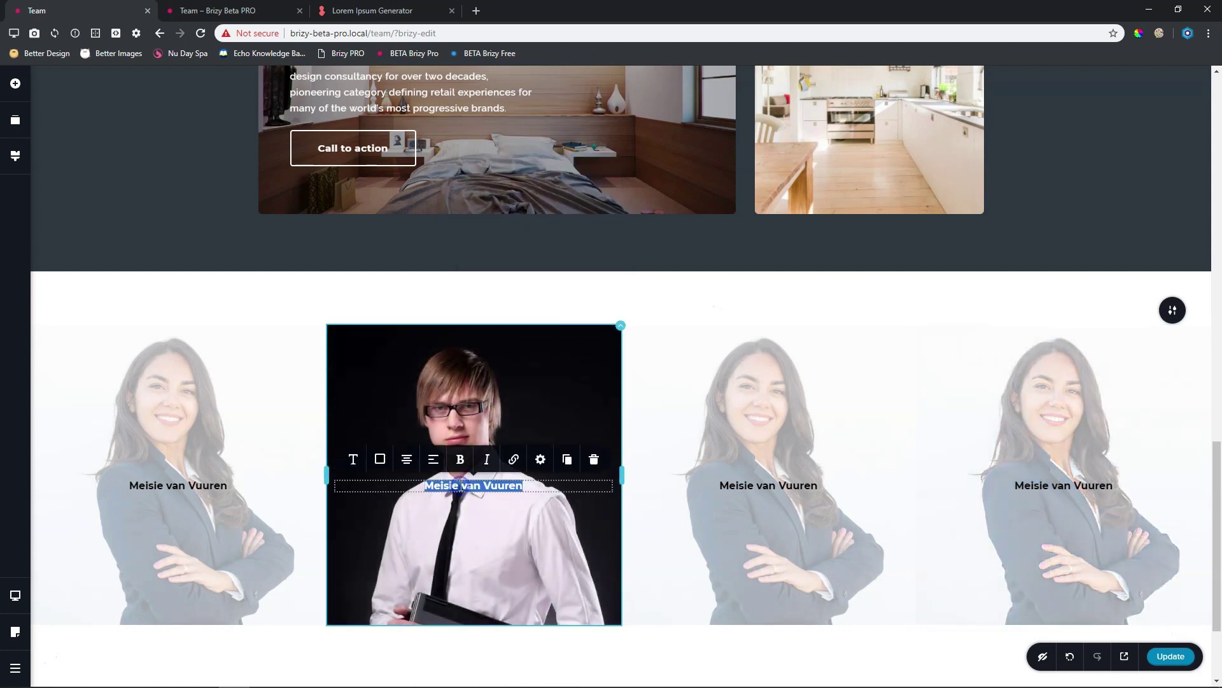
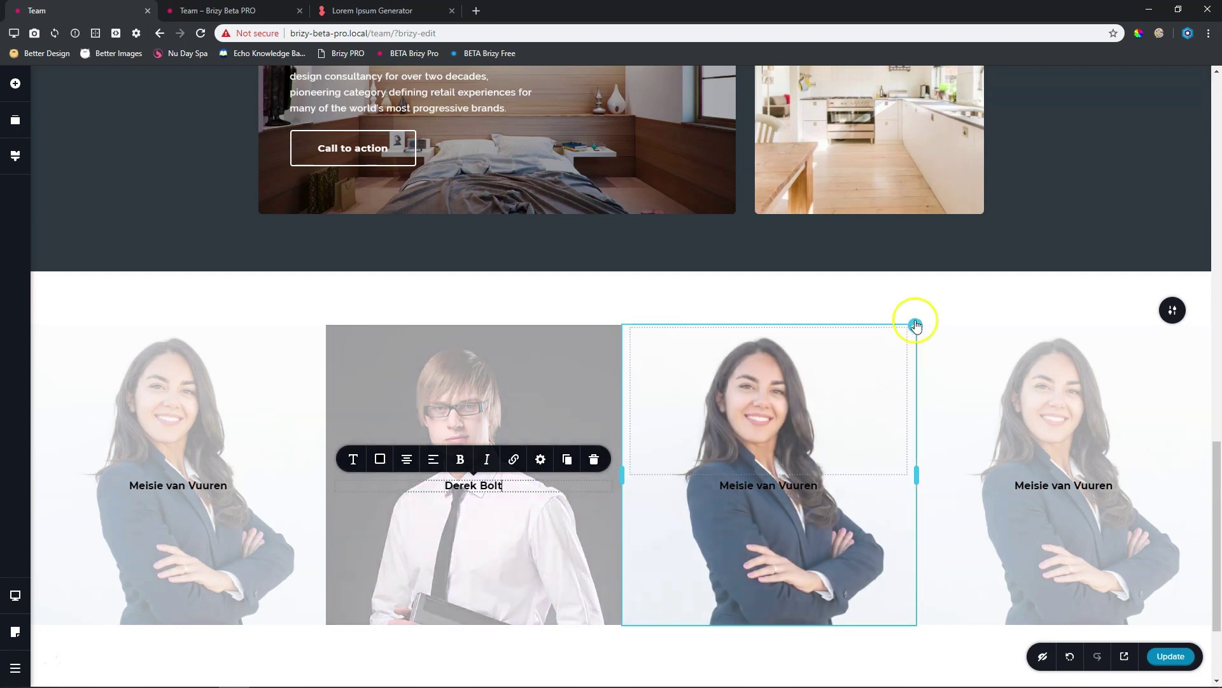
pyautogui.scroll(14, 916, 328)
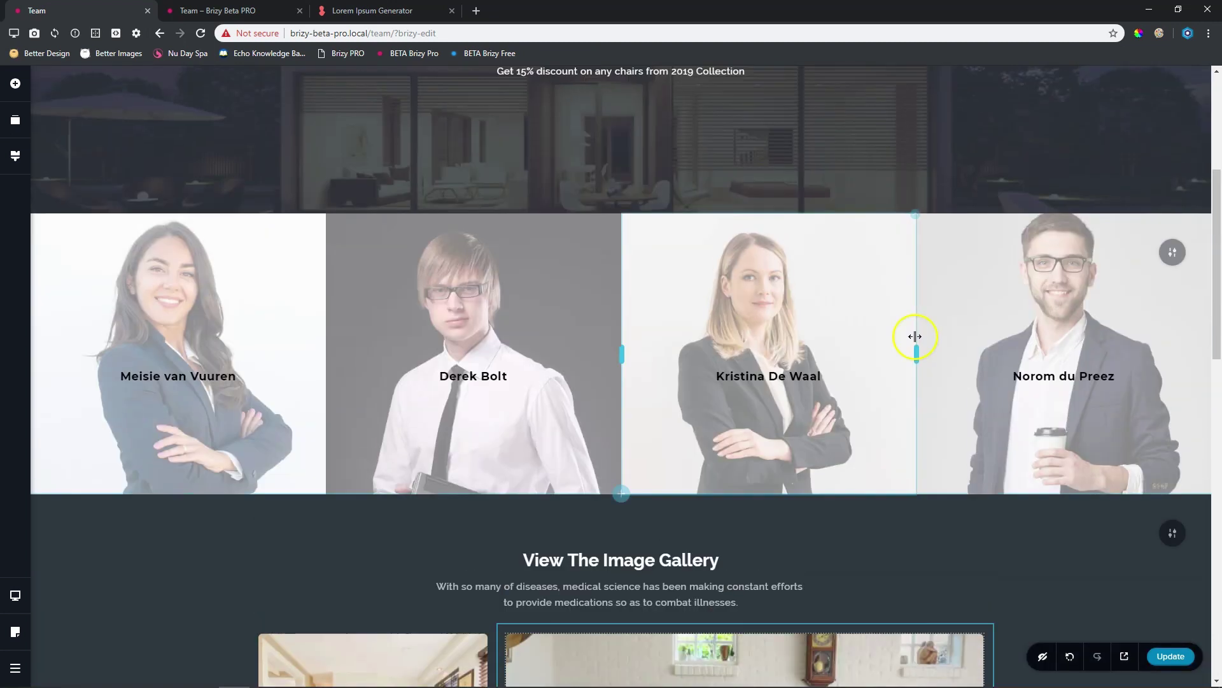
pyautogui.scroll(-12, 915, 337)
pyautogui.scroll(-2, 915, 338)
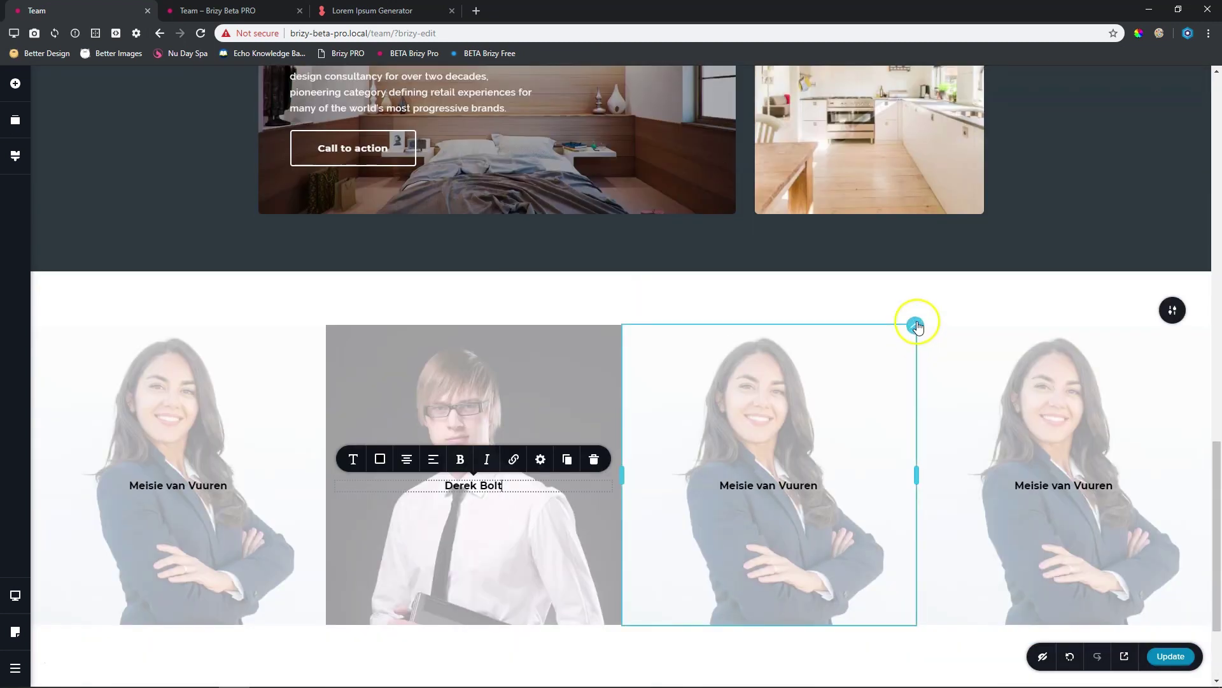
# Replace the third column's background image with the blonde businesswoman photo
pyautogui.click(915, 323)
pyautogui.click(836, 296)
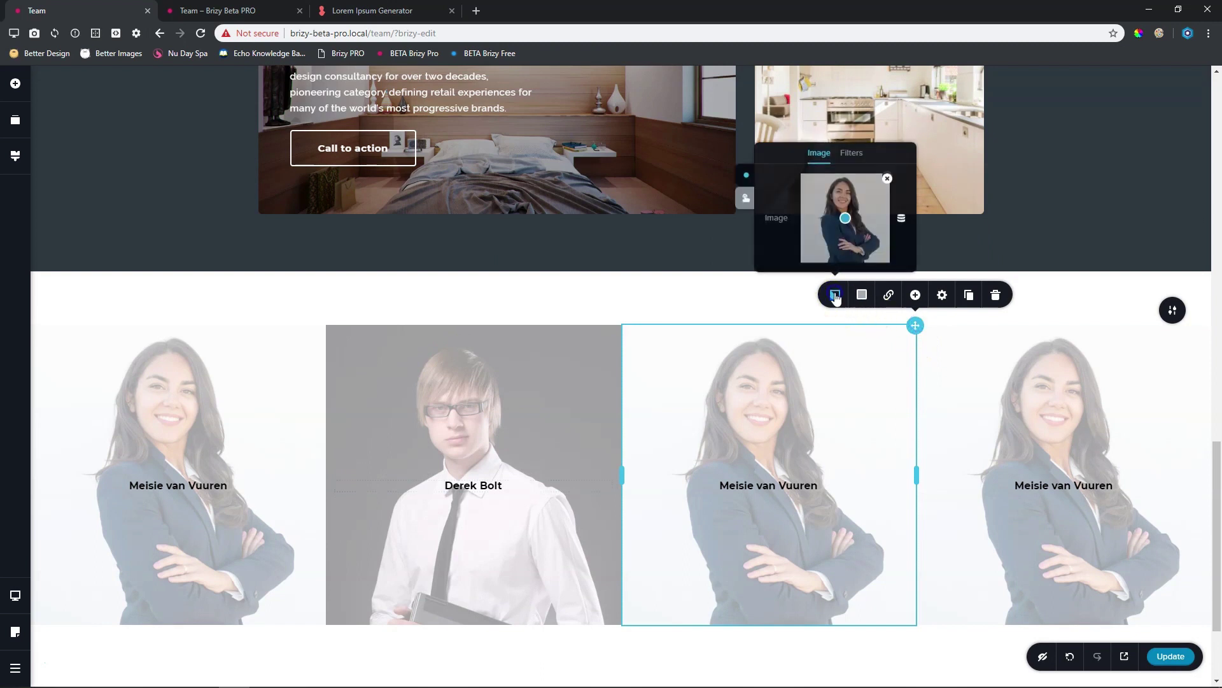
pyautogui.click(887, 179)
pyautogui.click(850, 218)
pyautogui.click(468, 310)
pyautogui.click(1160, 627)
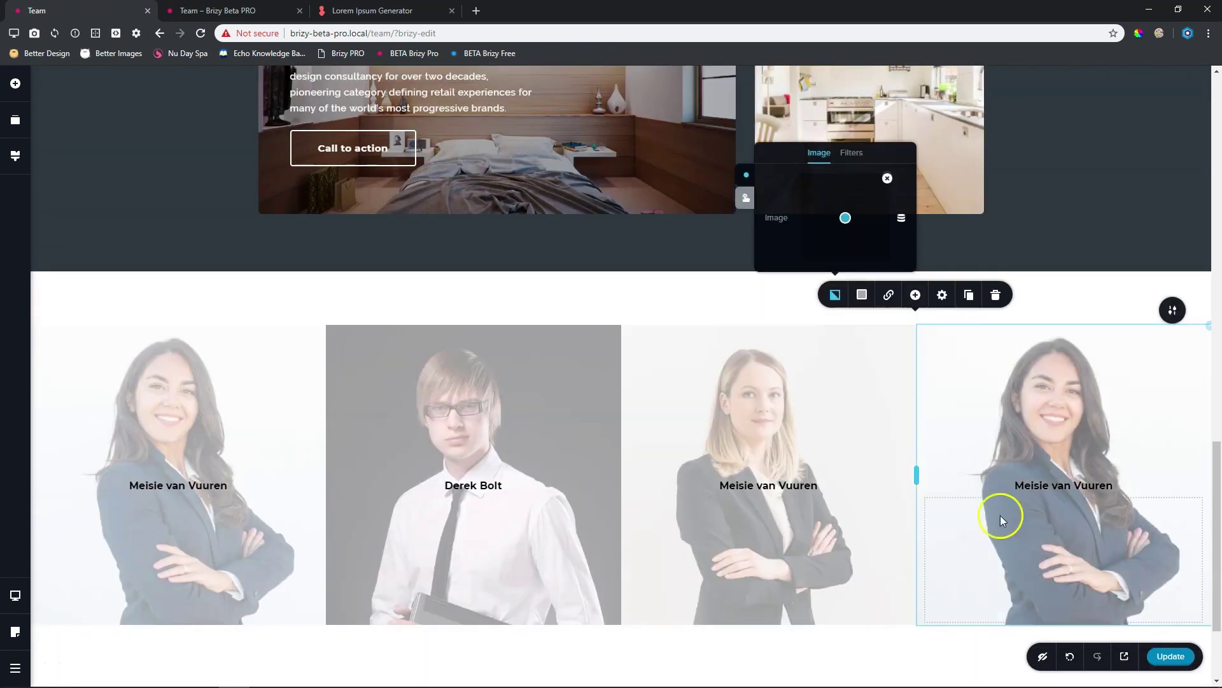
# Retype the third column's heading with the businesswoman's name
pyautogui.tripleClick(762, 485)
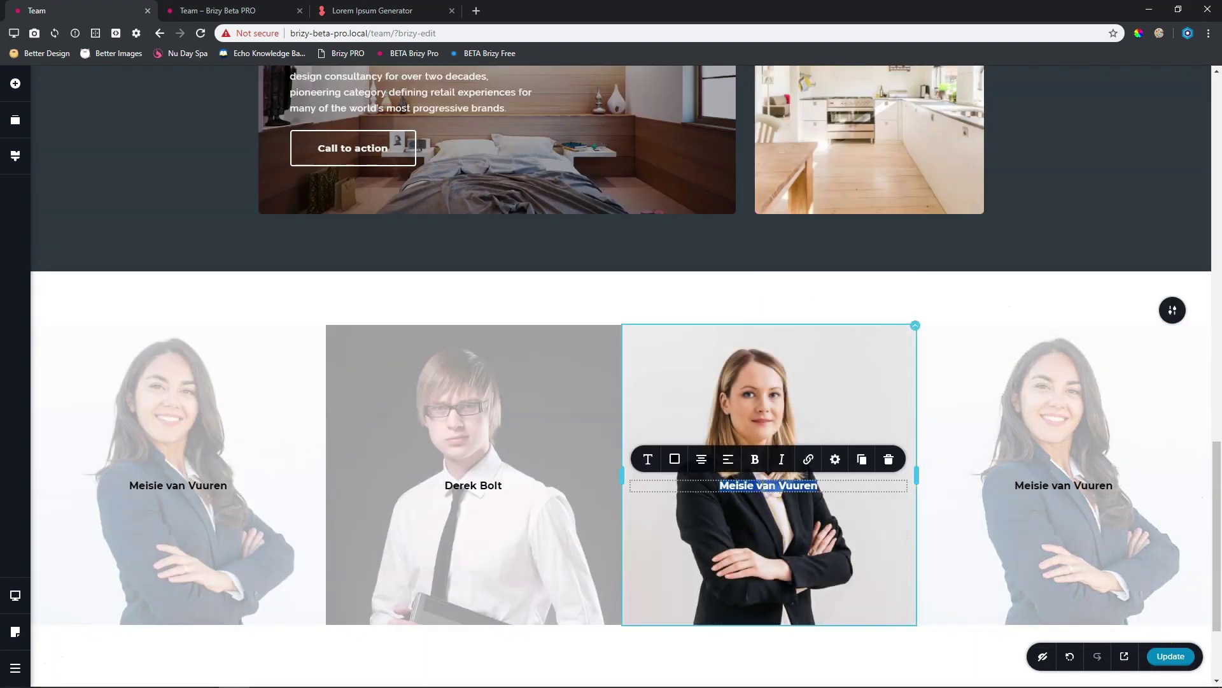
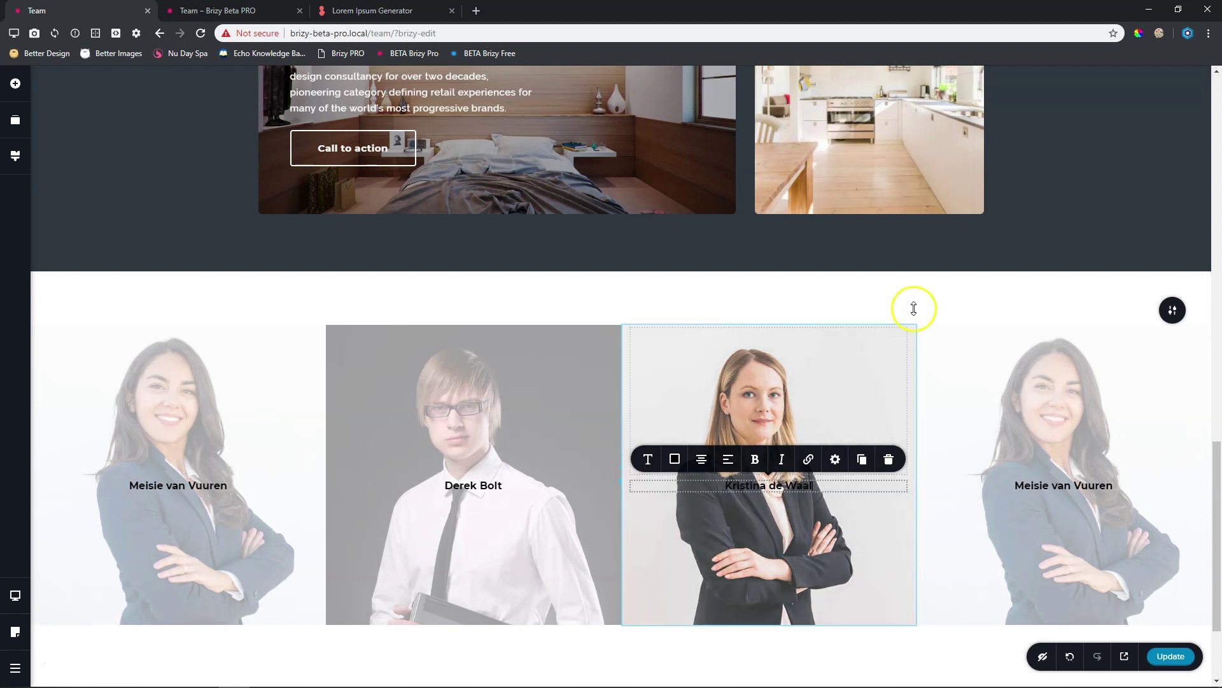
pyautogui.click(946, 307)
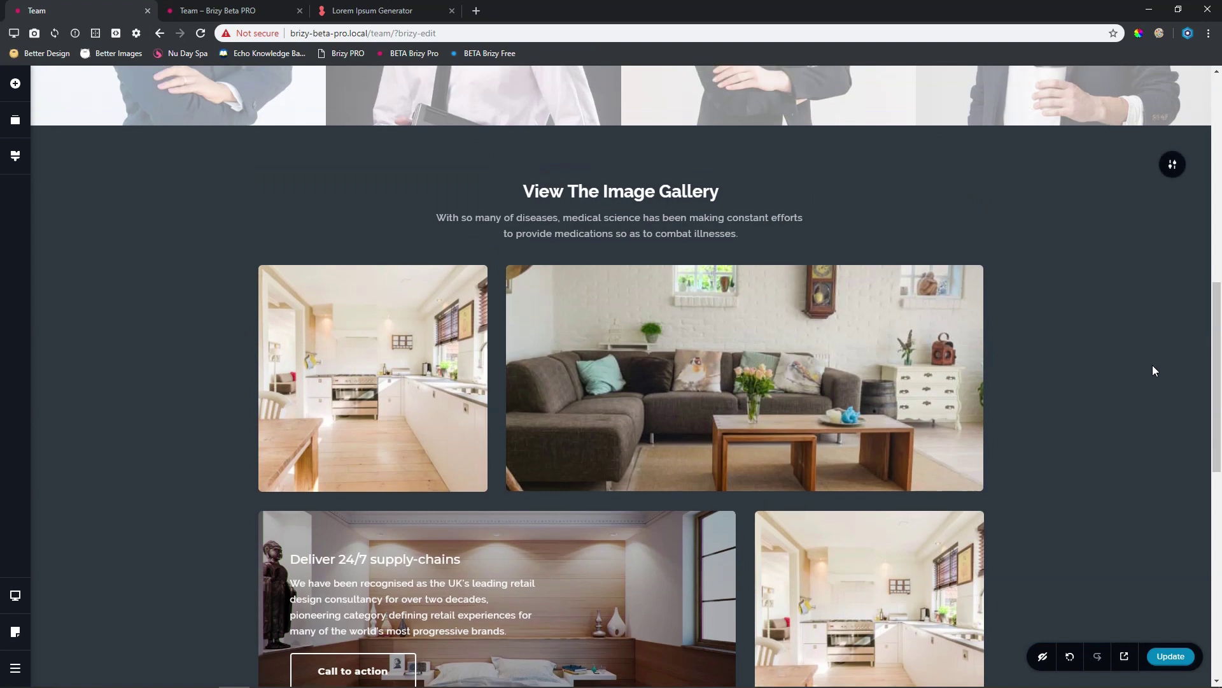
# Replace the fourth column's background image with the photo of the man with glasses
pyautogui.scroll(4, 1152, 365)
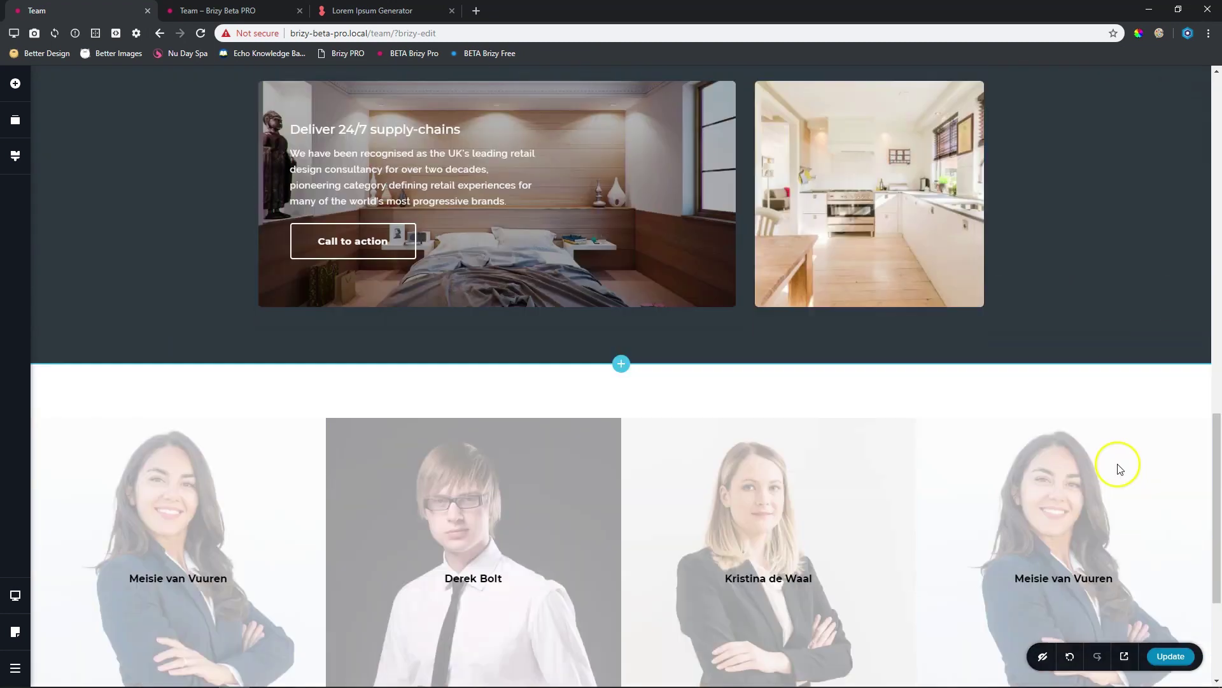
pyautogui.scroll(-4, 1115, 455)
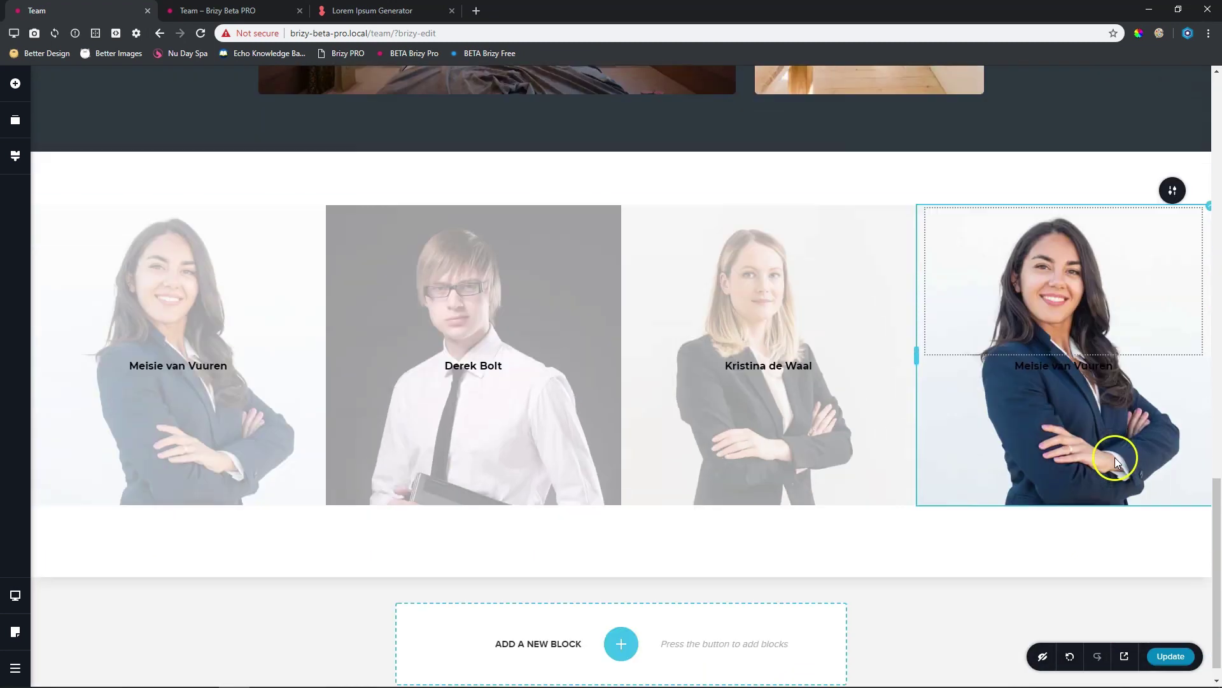
pyautogui.click(1209, 189)
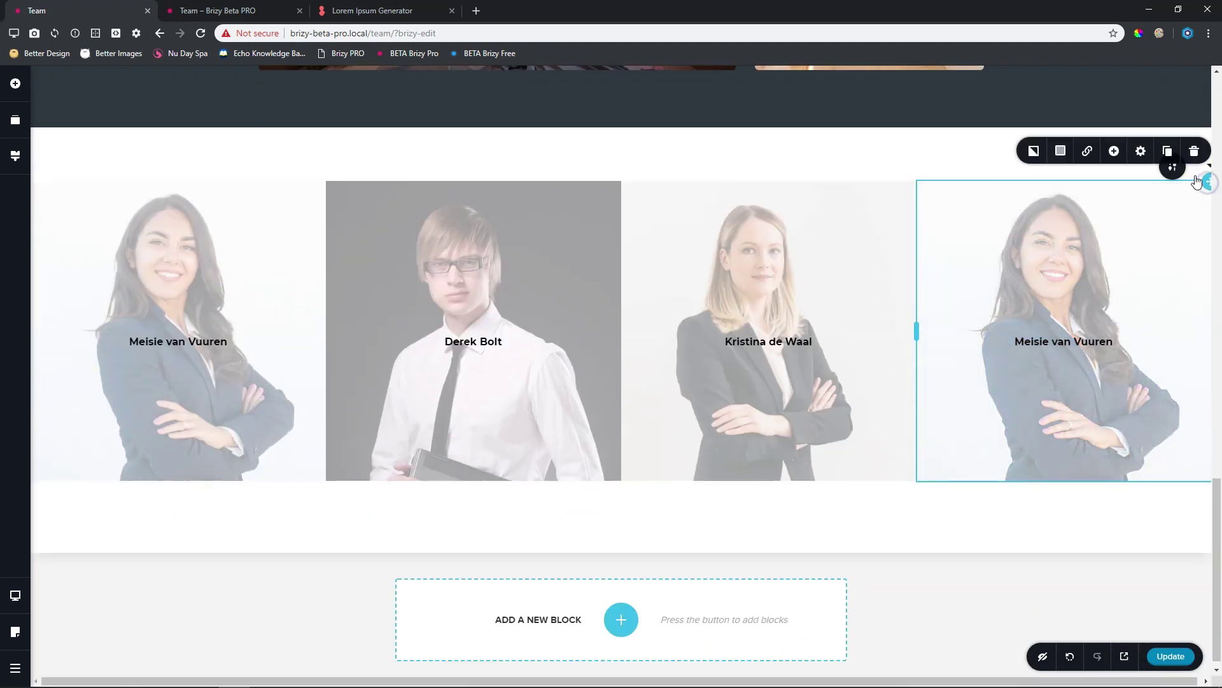
pyautogui.click(1035, 156)
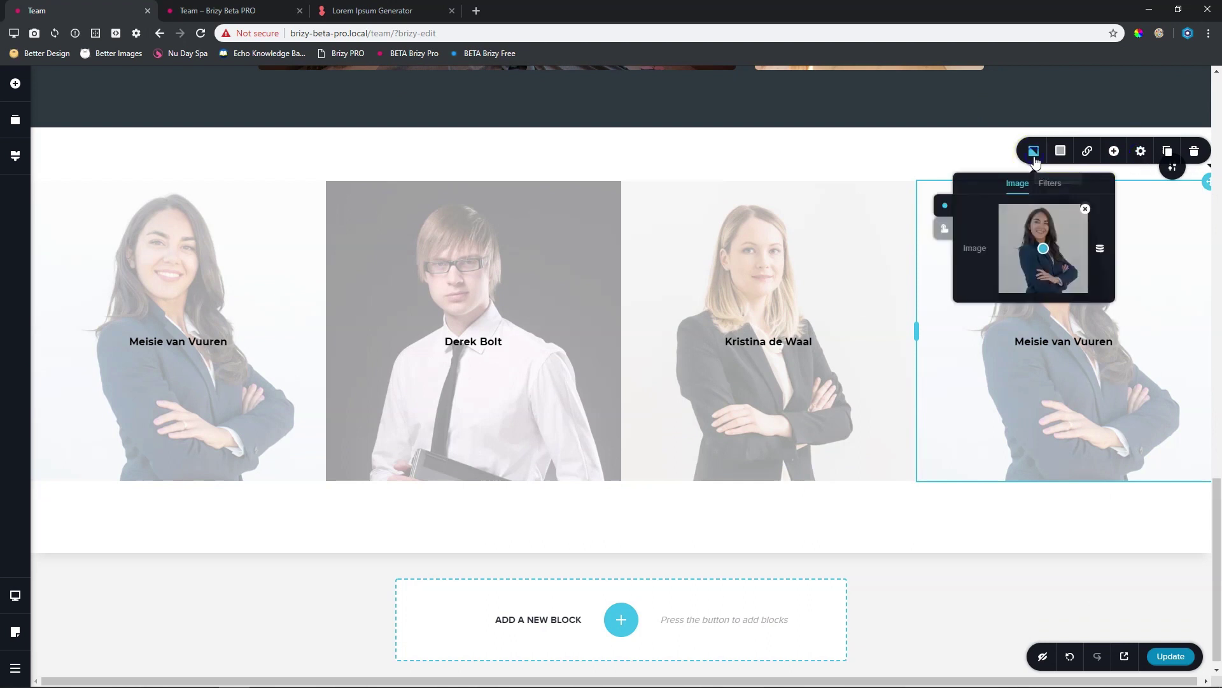
pyautogui.click(1087, 218)
pyautogui.click(1050, 230)
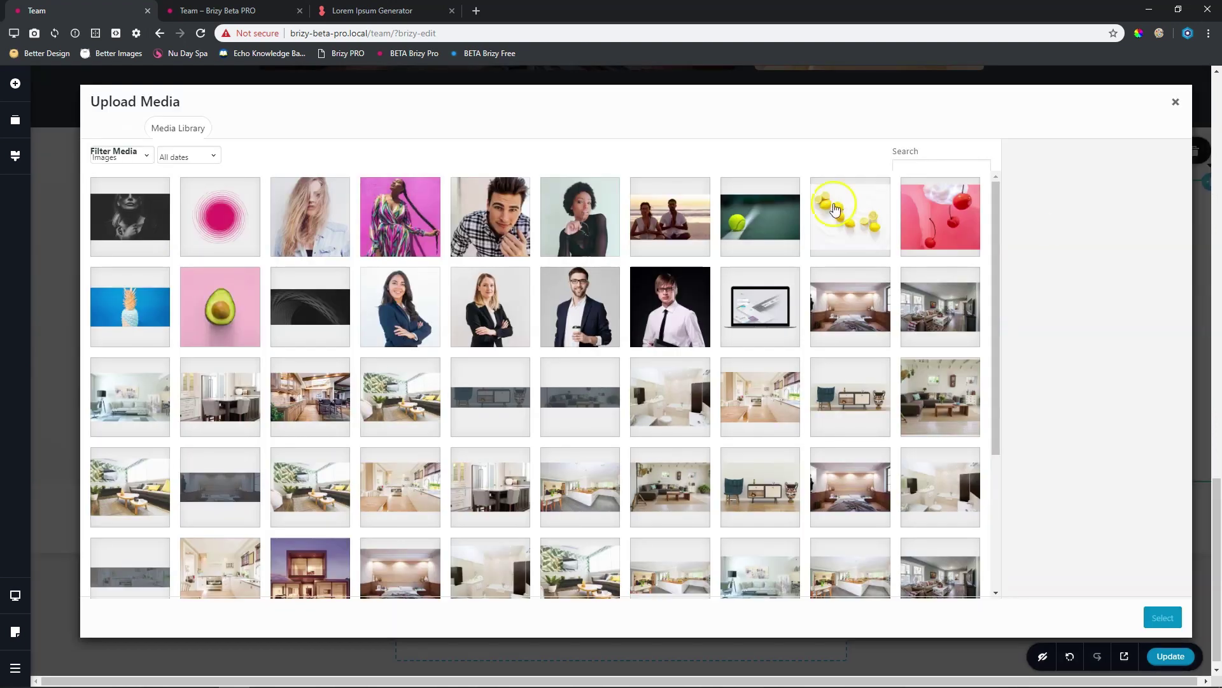
pyautogui.click(580, 306)
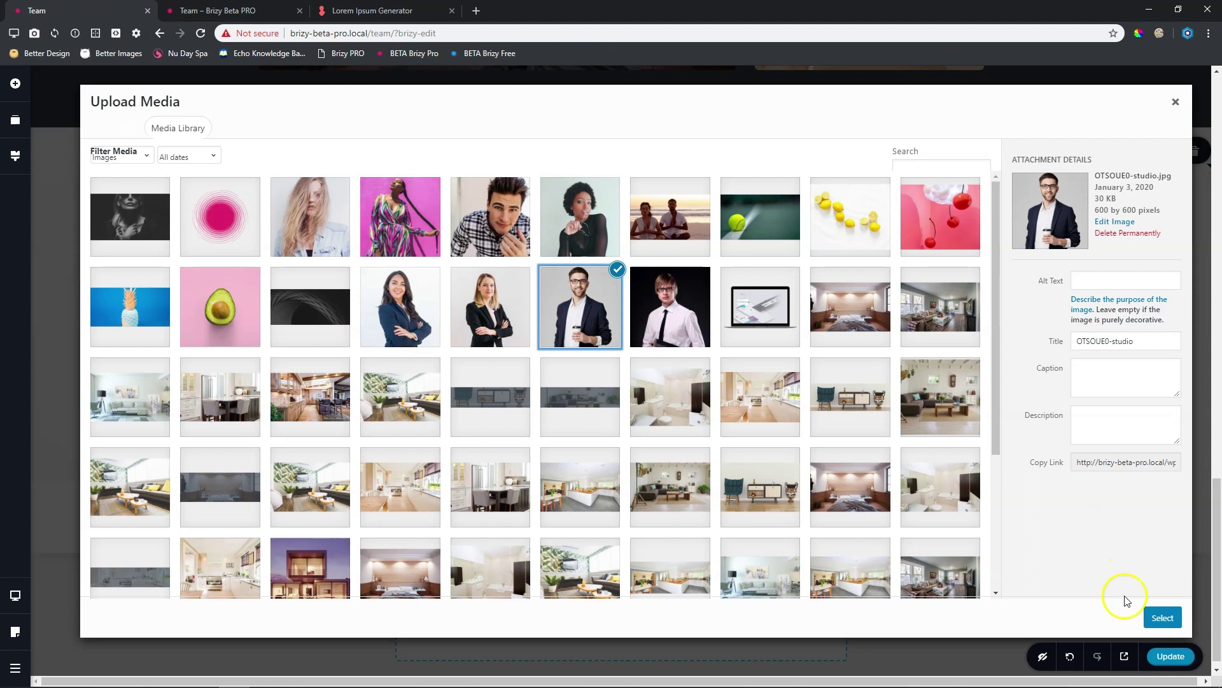
pyautogui.click(1162, 618)
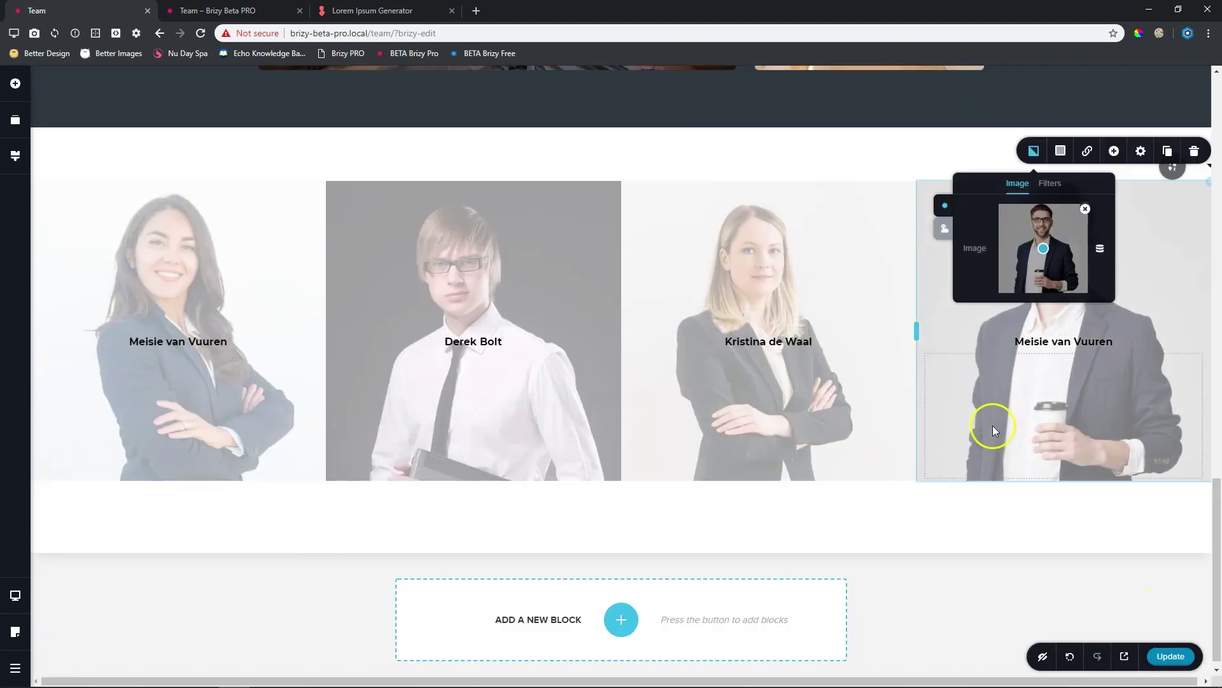
# Retype the fourth column's heading with the man's name
pyautogui.tripleClick(1049, 343)
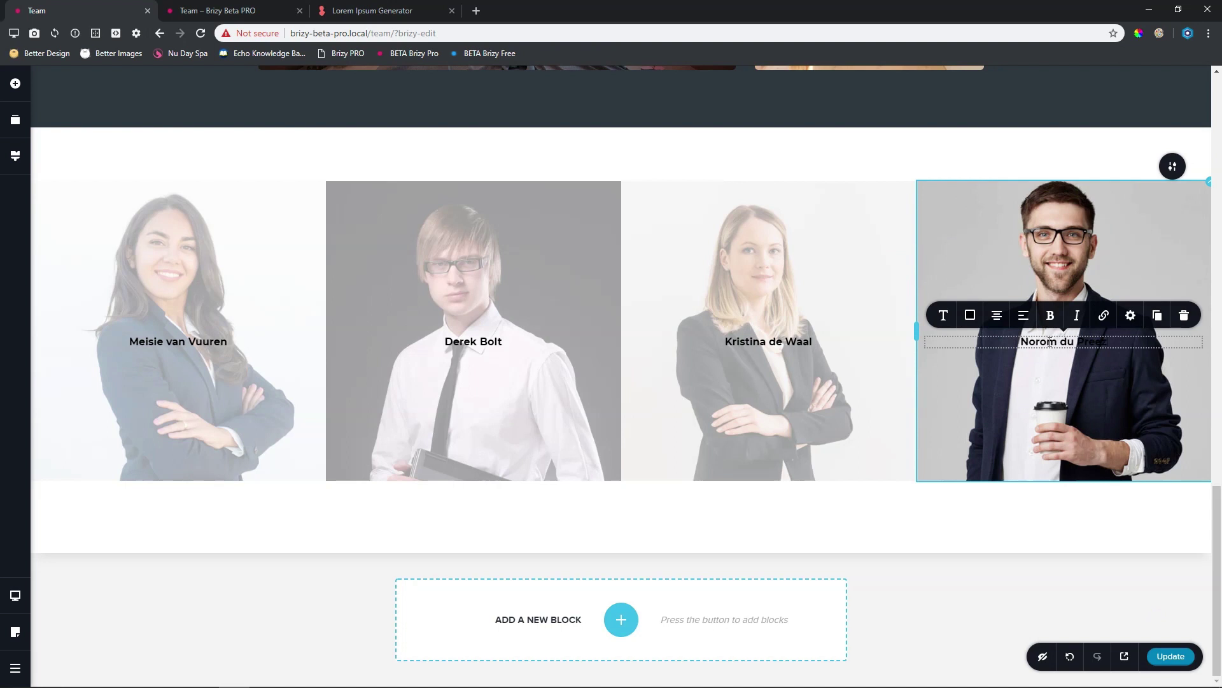
pyautogui.click(984, 135)
pyautogui.click(285, 388)
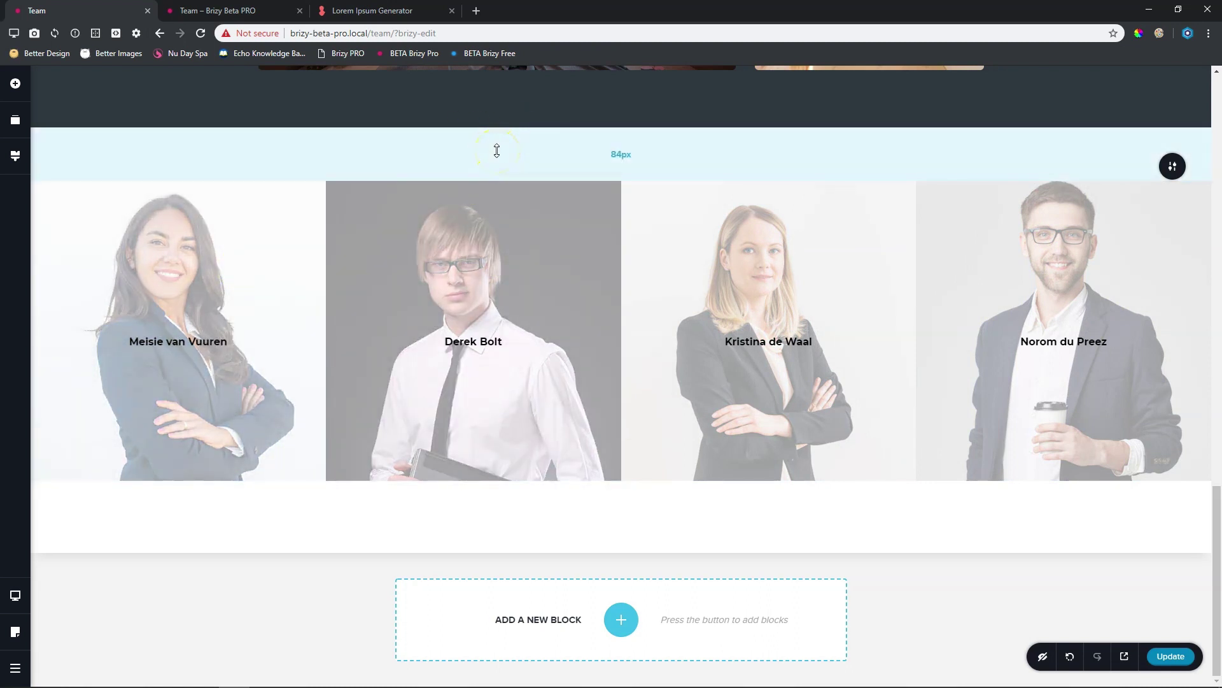
# Drag the team section's top padding from 84px and bottom from 112px down to 15px
pyautogui.moveTo(499, 151); pyautogui.dragTo(504, 71)
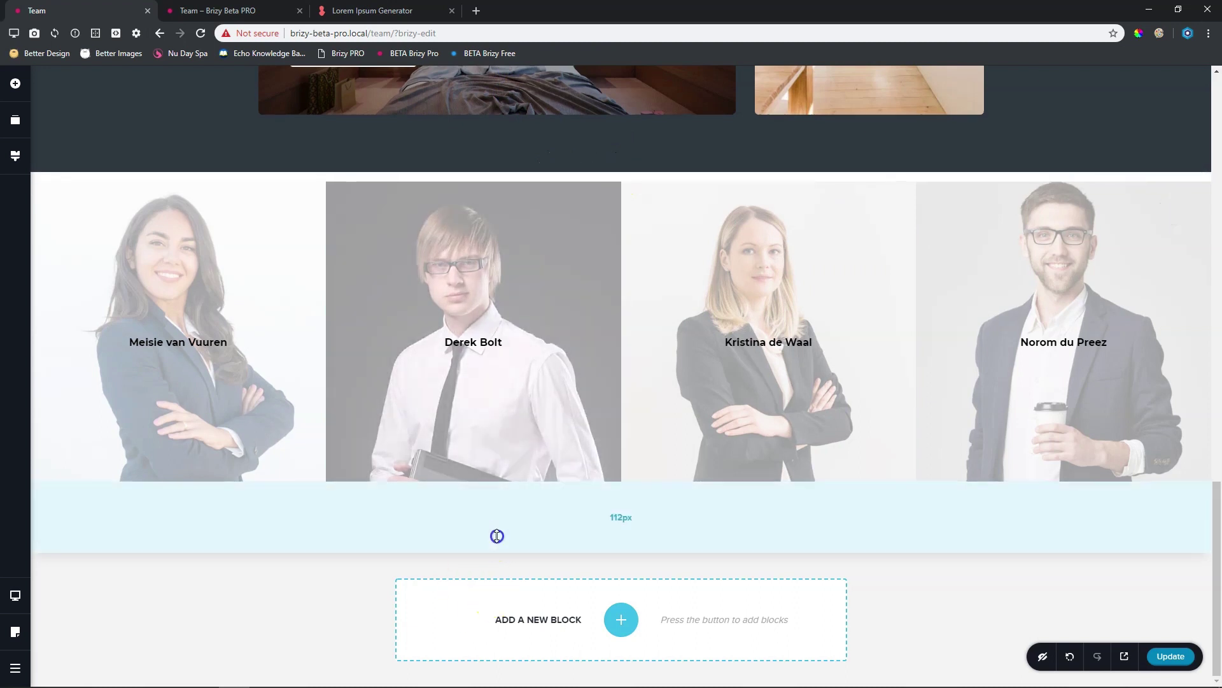
pyautogui.moveTo(497, 536); pyautogui.dragTo(506, 487)
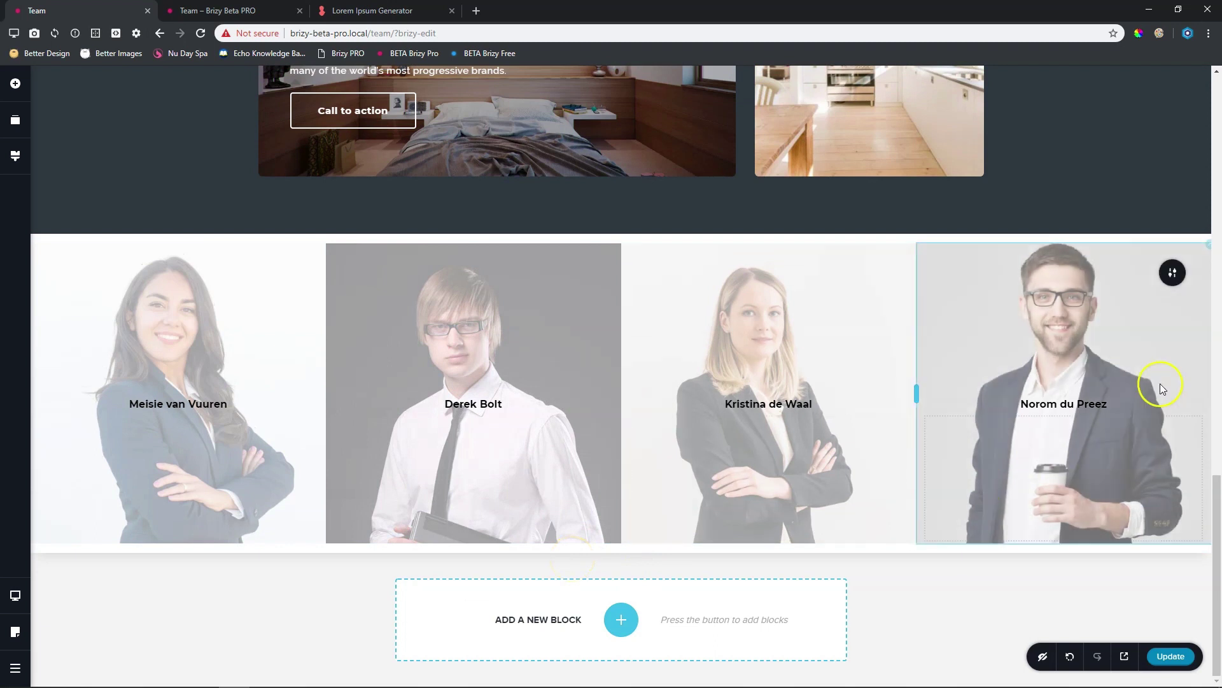
# Set the team row's padding to a single value of 0 in More Settings > Styling
pyautogui.moveTo(1170, 274)
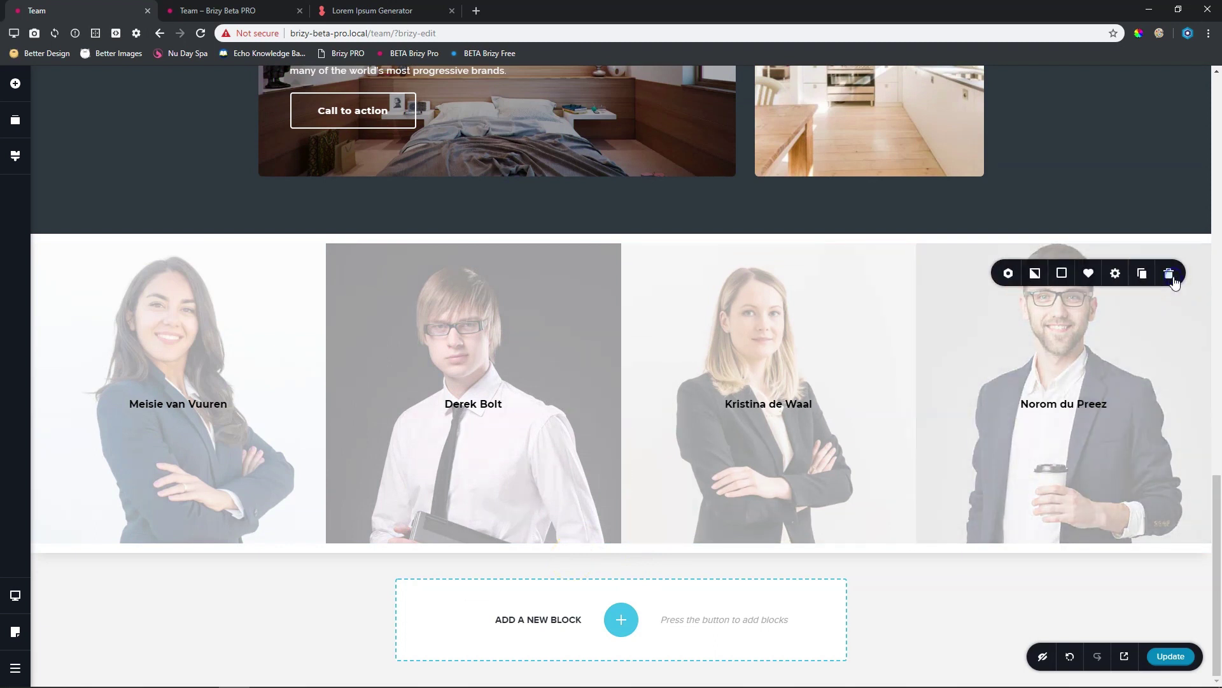
pyautogui.click(1115, 273)
pyautogui.click(1103, 236)
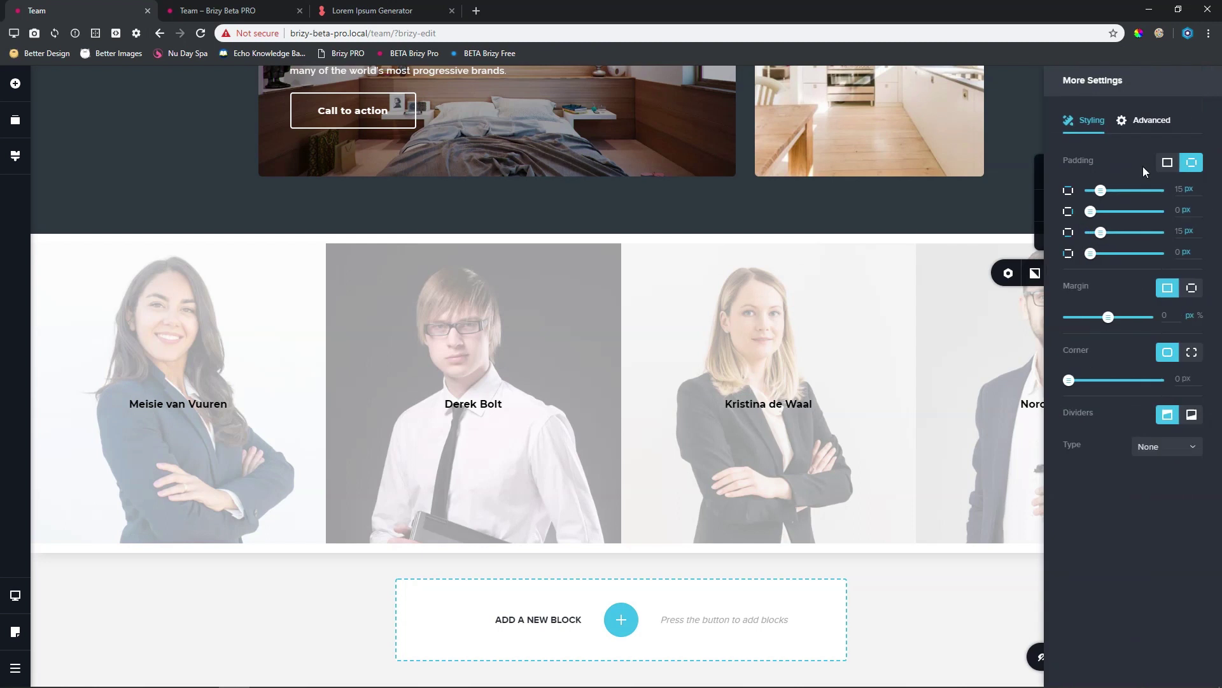
pyautogui.click(1168, 163)
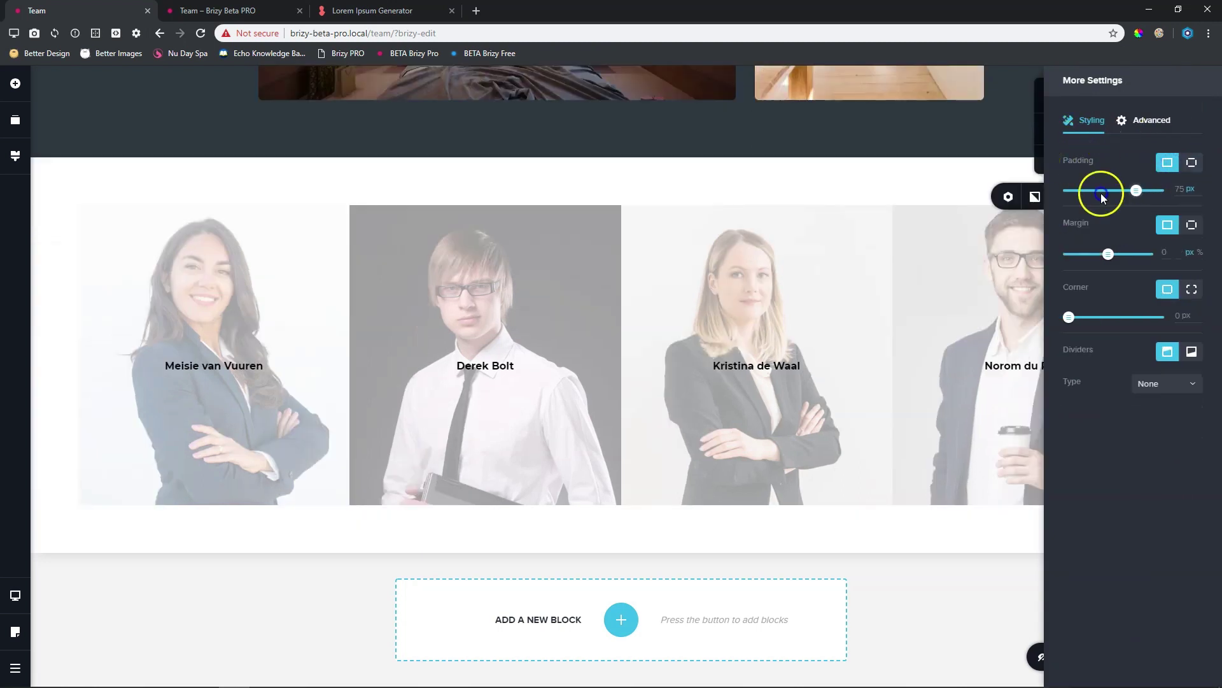
pyautogui.moveTo(1102, 193); pyautogui.dragTo(1064, 191)
pyautogui.click(199, 614)
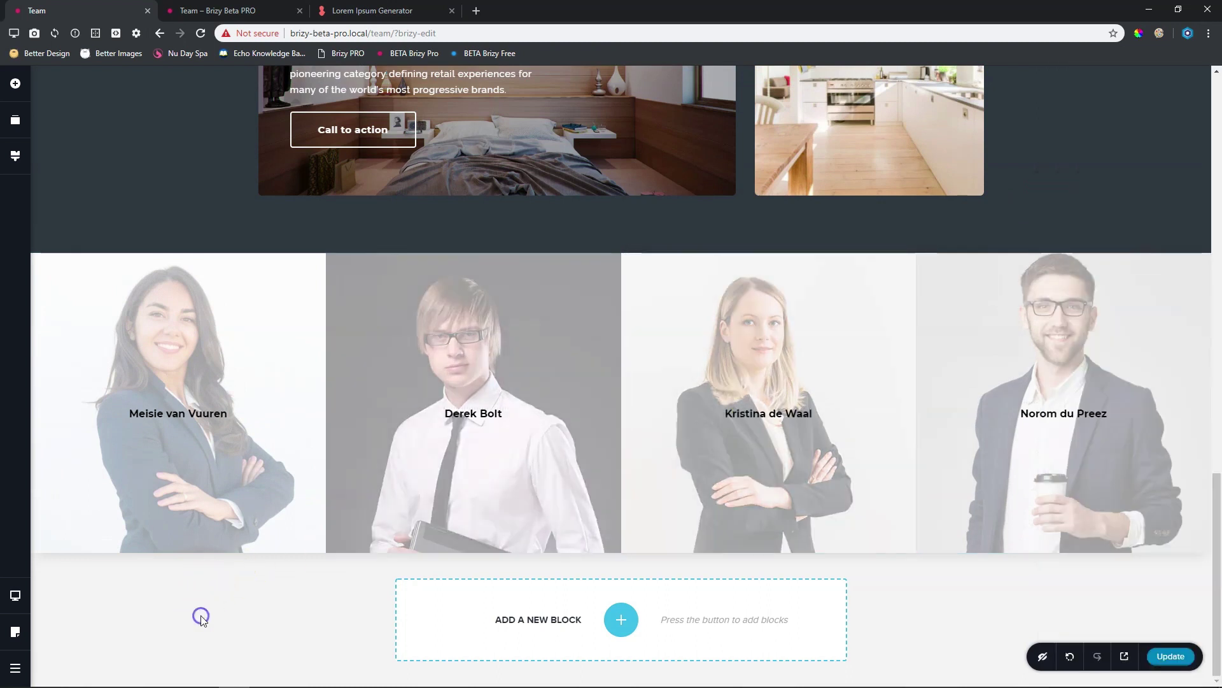
pyautogui.scroll(13, 337, 439)
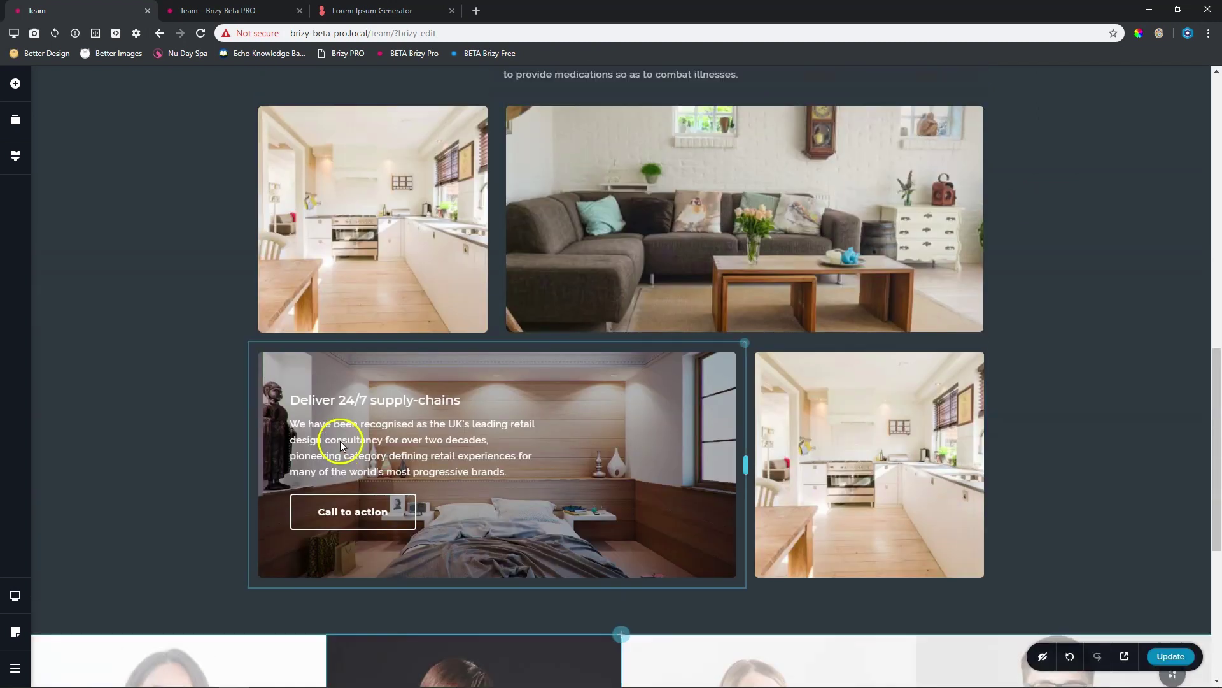
pyautogui.scroll(-5, 338, 439)
pyautogui.scroll(-10, 340, 440)
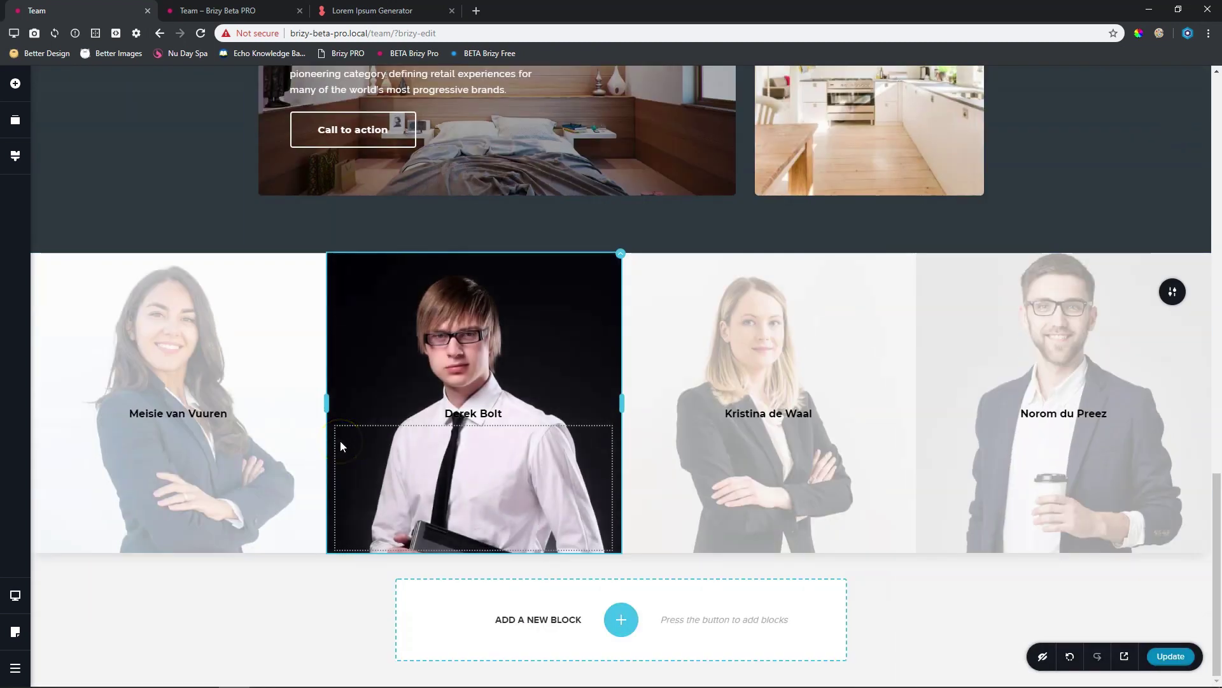
pyautogui.scroll(17, 340, 441)
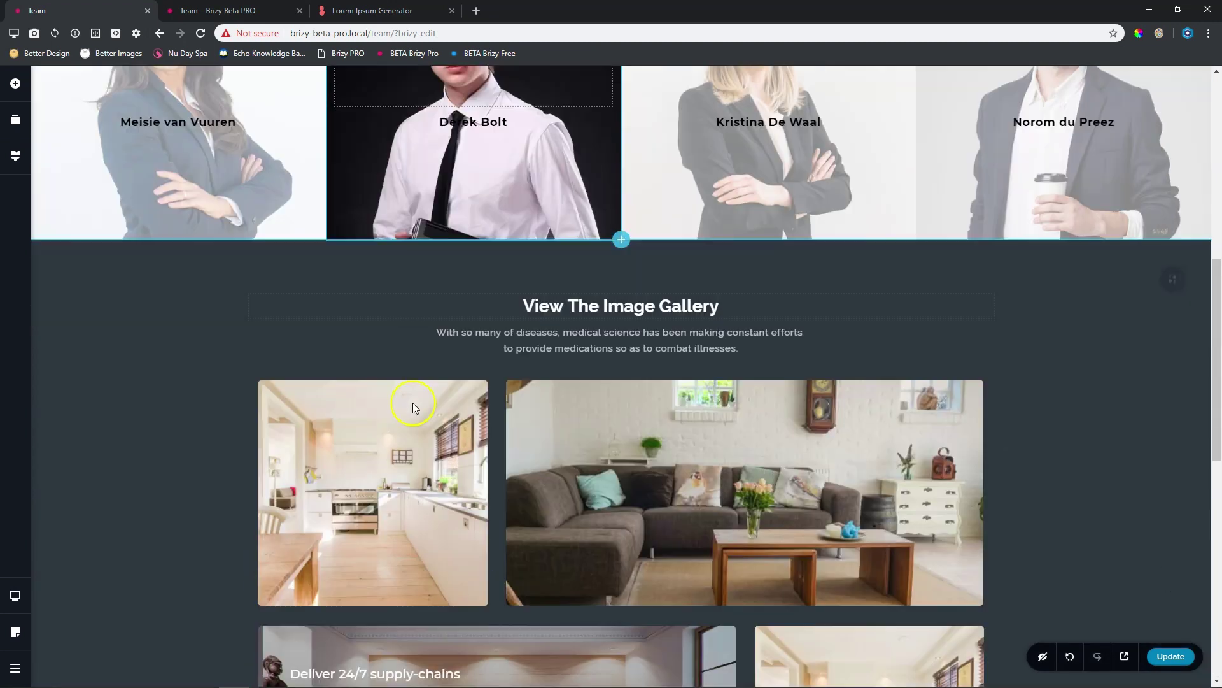
pyautogui.scroll(-15, 411, 407)
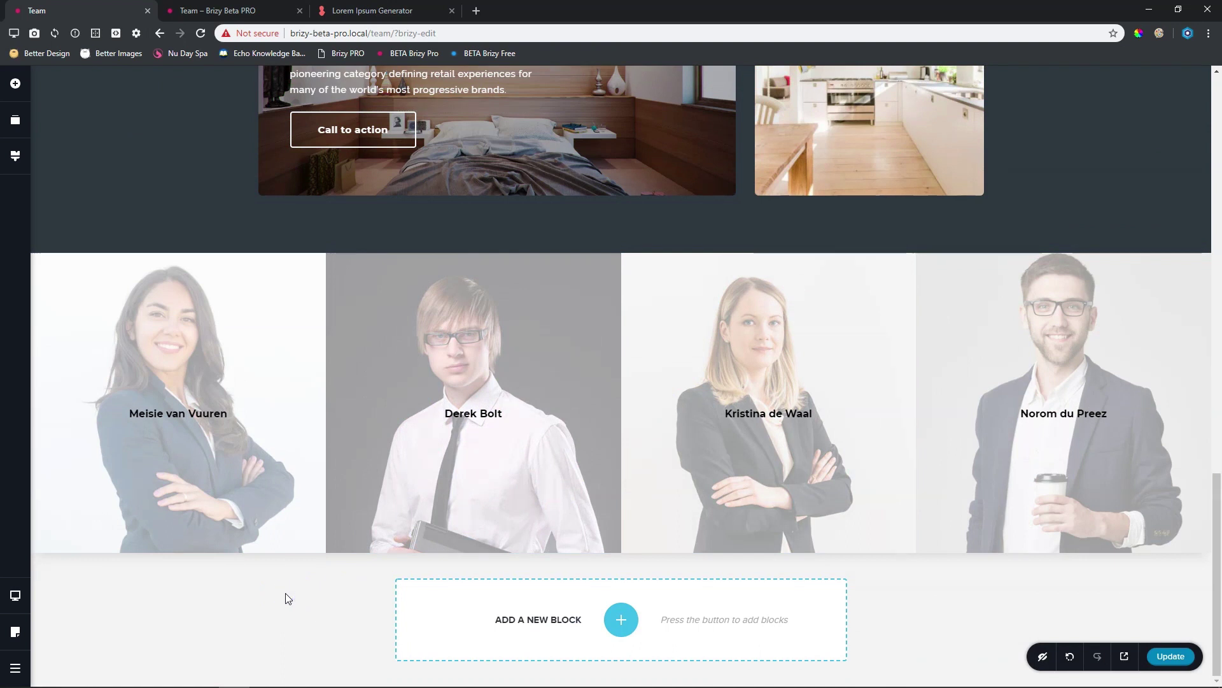
pyautogui.click(284, 589)
# Preview the page at tablet width, then at mobile width
pyautogui.hotkey('ctrl', 'shift', 't')
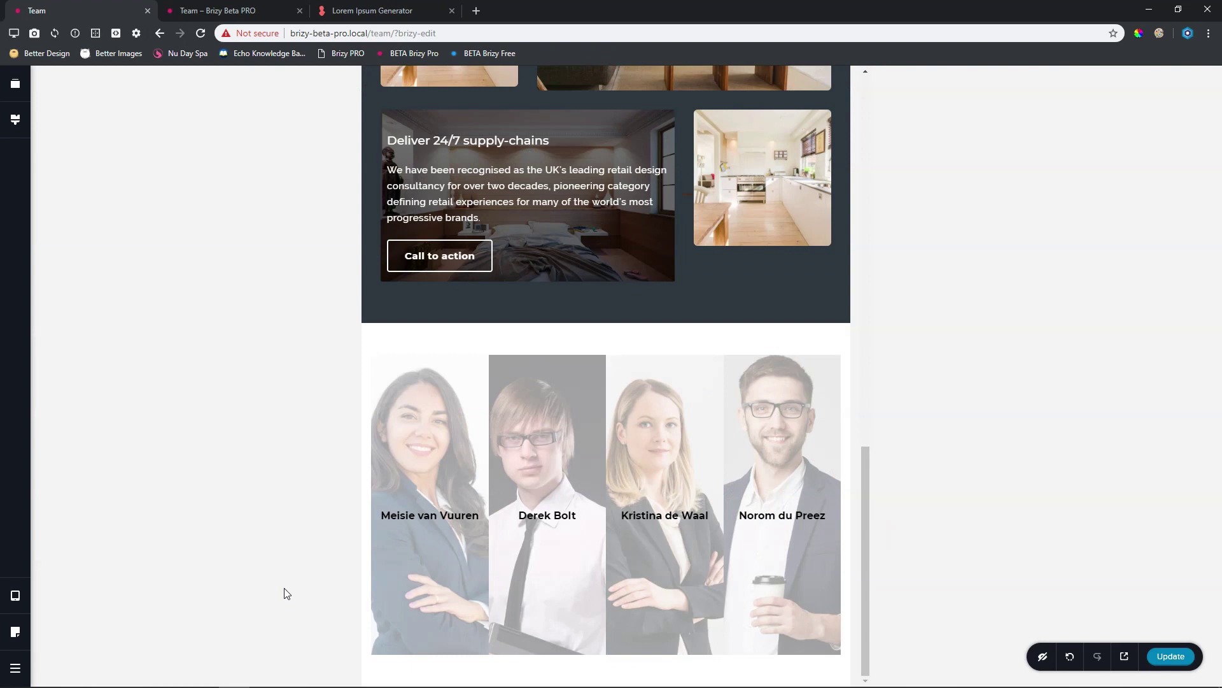
pyautogui.hotkey('ctrl', 'shift', 'm')
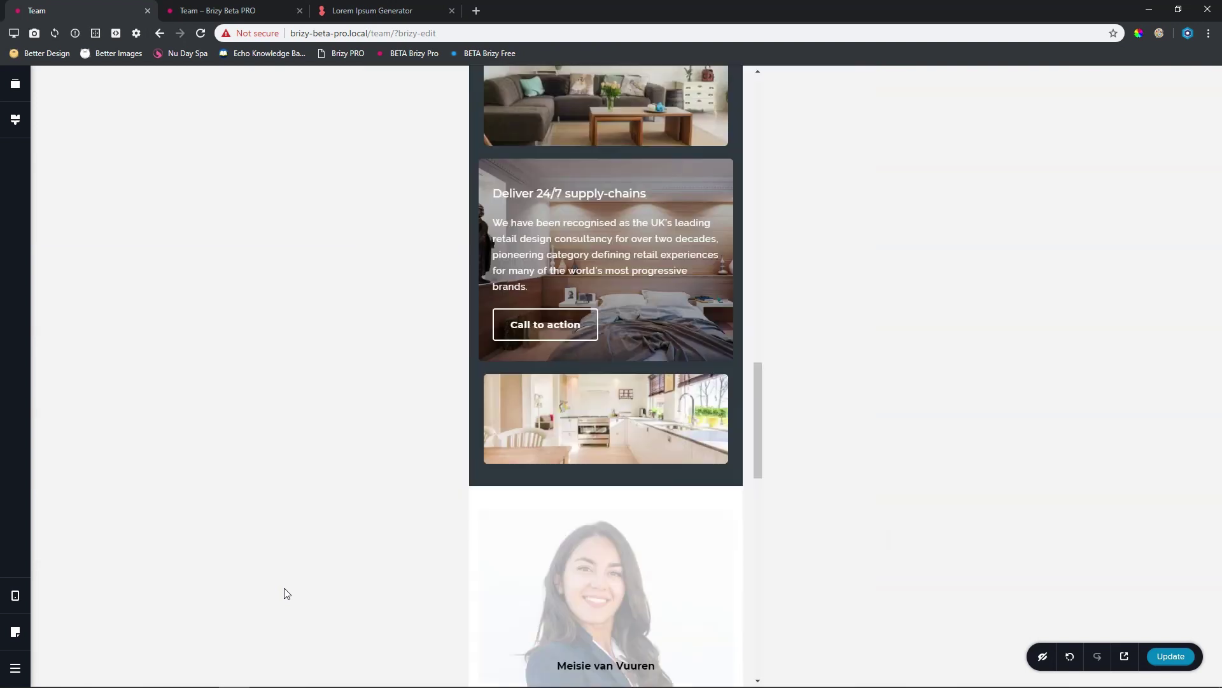